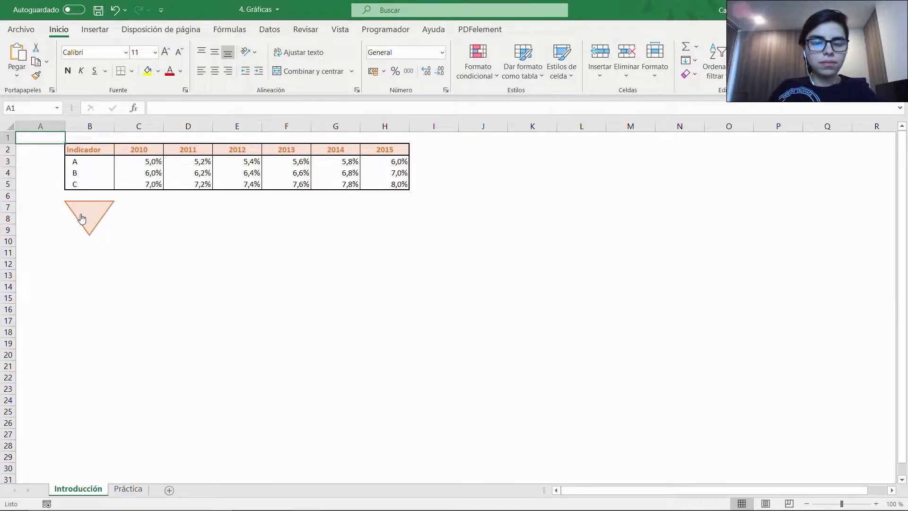
Reveal the example line chart beneath the indicator table by activating the triangle shape on the Introducción sheet
{"action": "left_click", "coordinate": [82, 218]}
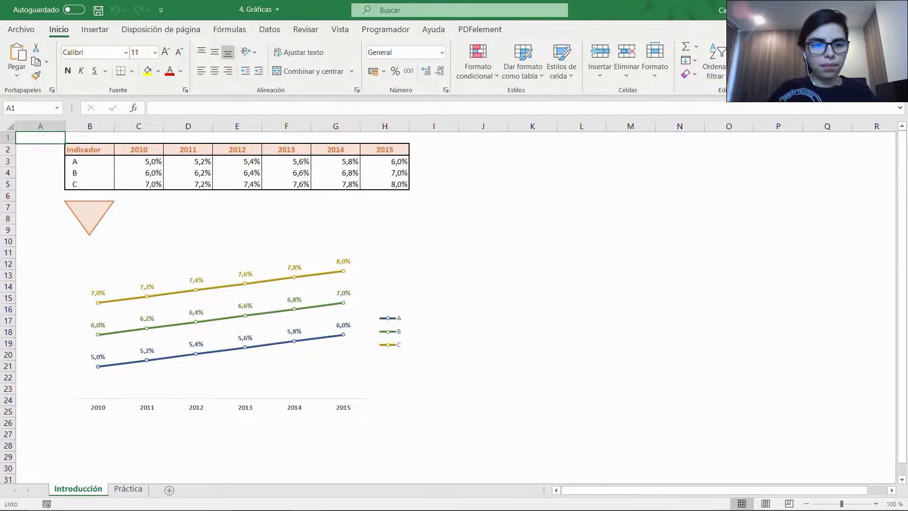
{"action": "left_click_drag", "start_coordinate": [58, 141], "coordinate": [419, 195]}
{"action": "left_click_drag", "start_coordinate": [59, 248], "coordinate": [406, 417]}
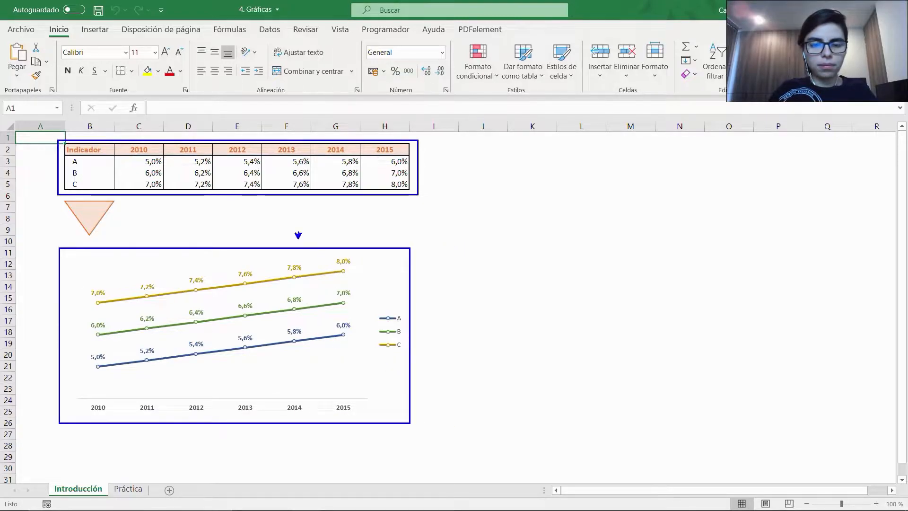
{"action": "left_click_drag", "start_coordinate": [299, 213], "coordinate": [298, 203]}
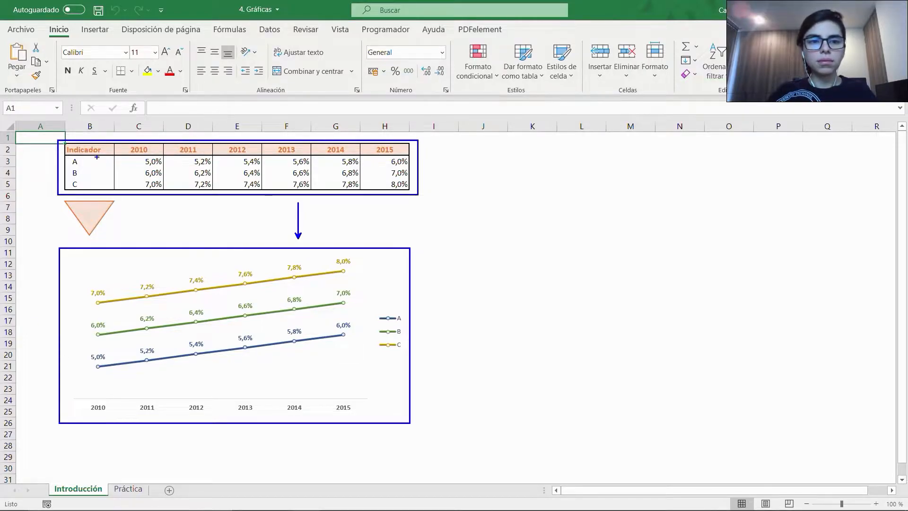
{"action": "left_click_drag", "start_coordinate": [114, 142], "coordinate": [483, 156]}
{"action": "left_click_drag", "start_coordinate": [85, 400], "coordinate": [384, 414]}
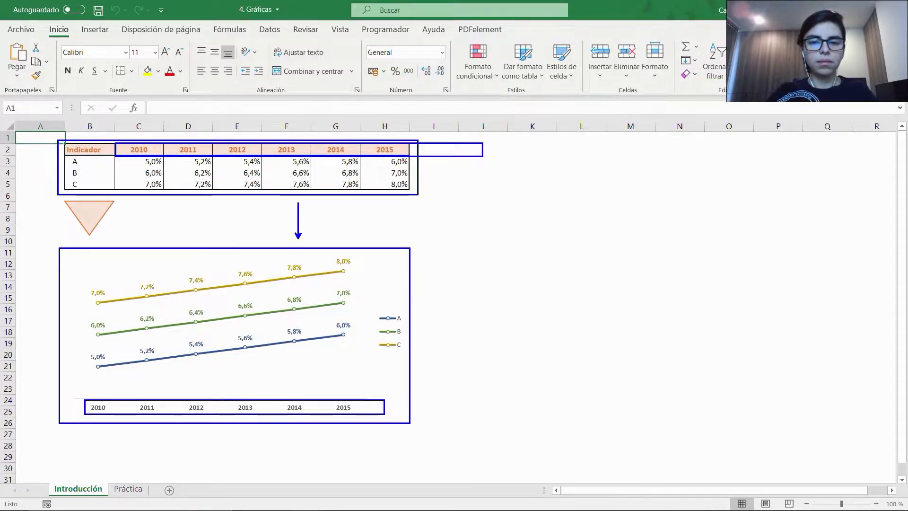
{"action": "left_click_drag", "start_coordinate": [69, 256], "coordinate": [83, 388]}
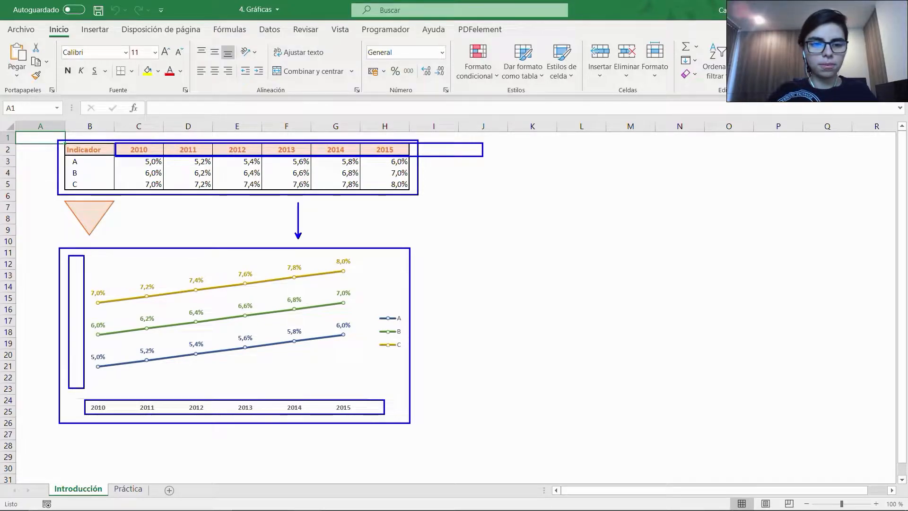
{"action": "left_click_drag", "start_coordinate": [117, 159], "coordinate": [418, 192]}
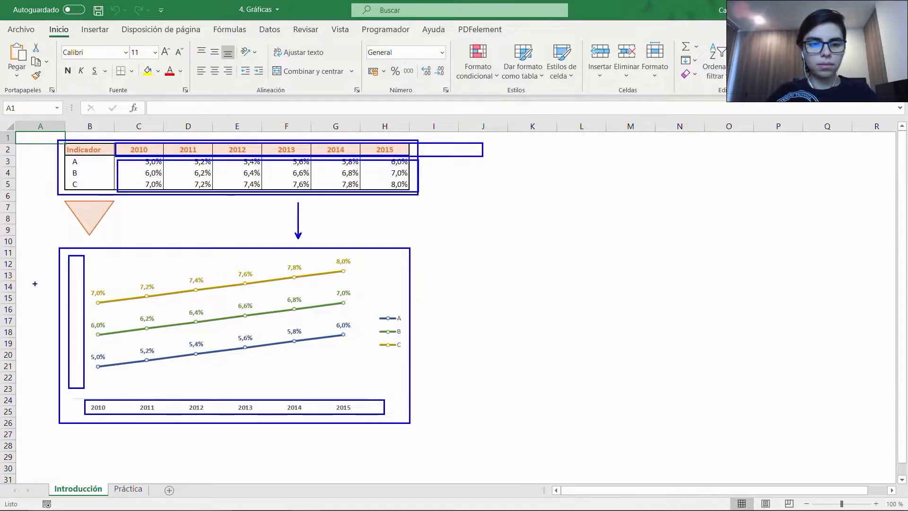
{"action": "key", "text": "t"}
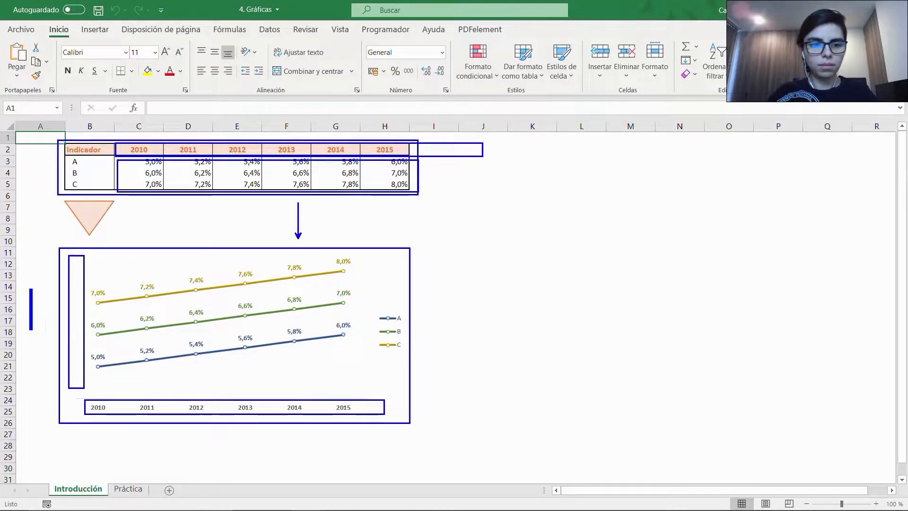
{"action": "type", "text": "X"}
{"action": "key", "text": "BackSpace"}
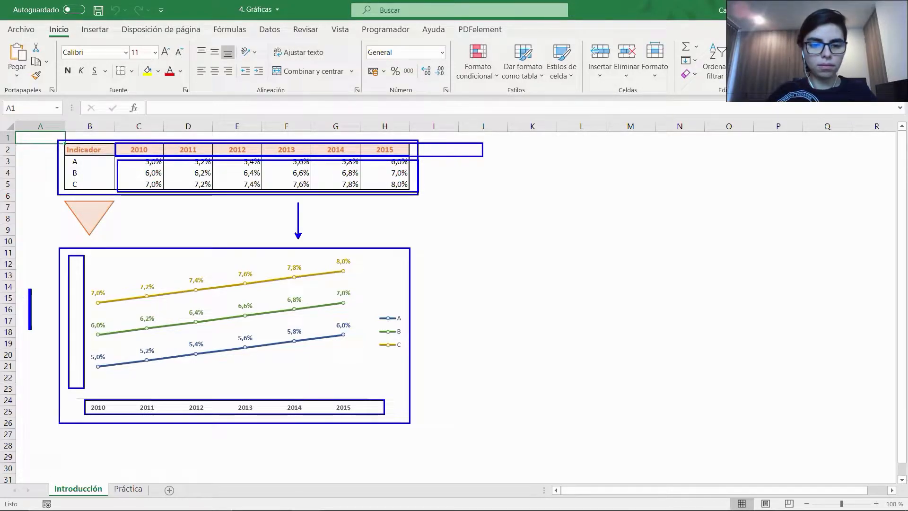
{"action": "type", "text": "y"}
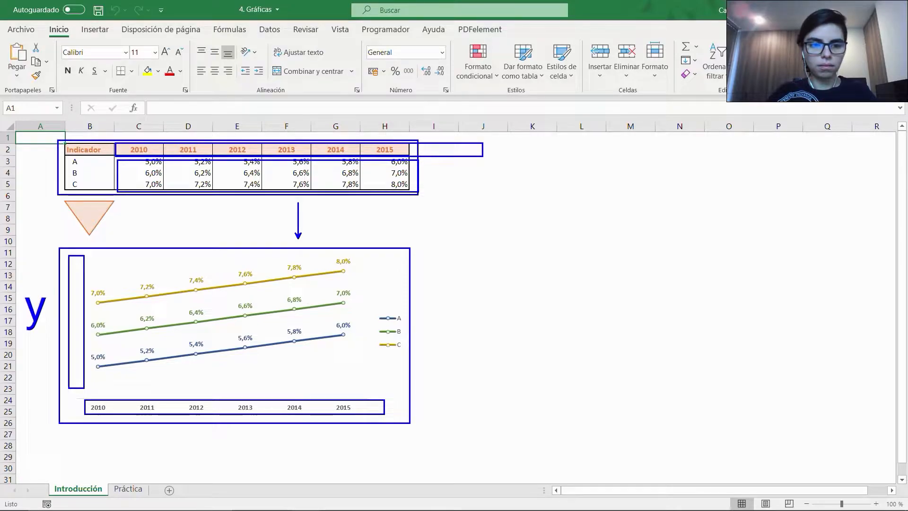
{"action": "left_click", "coordinate": [187, 453]}
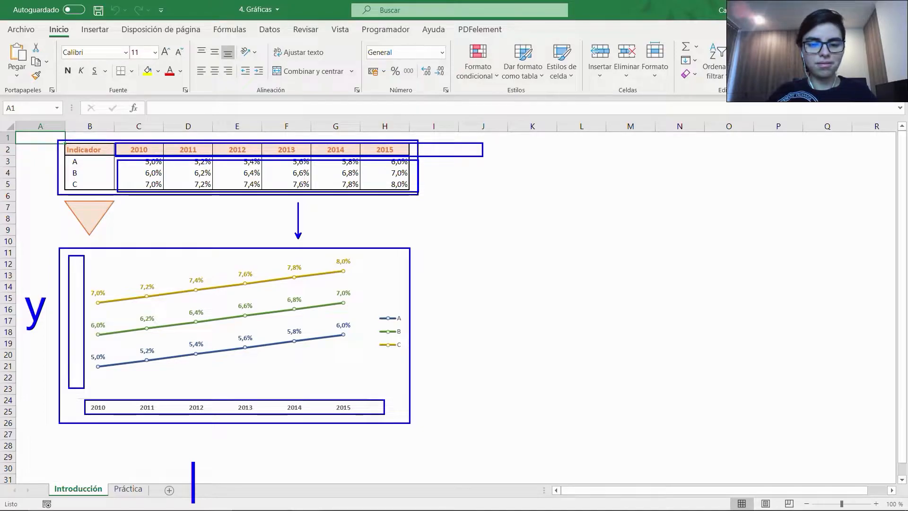
{"action": "type", "text": "x"}
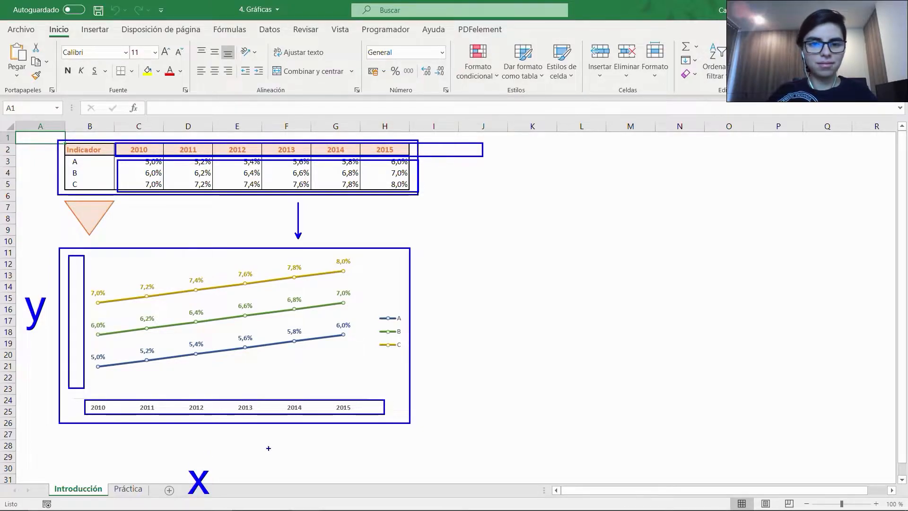
{"action": "key", "text": "Escape"}
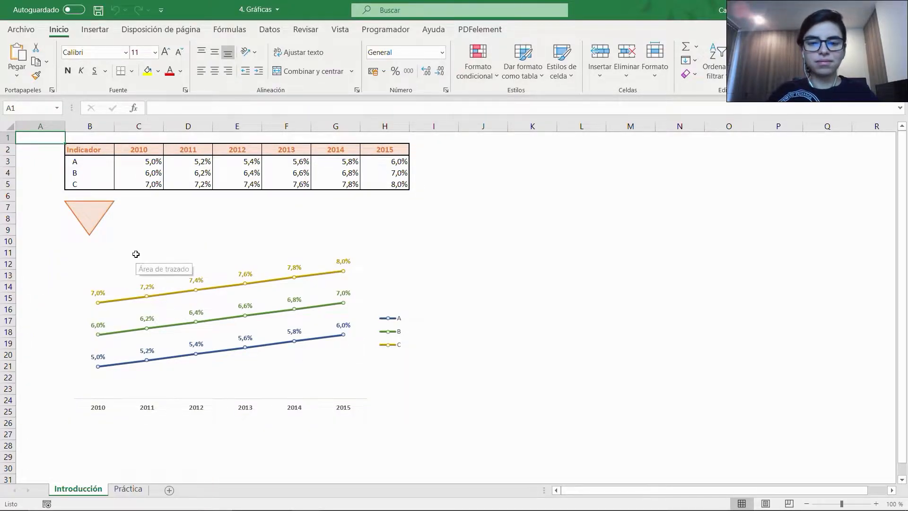
Switch to the Práctica sheet and select the whole indicator table, B2:H5
{"action": "key", "text": "ctrl+Page_Down"}
{"action": "left_click", "coordinate": [79, 151]}
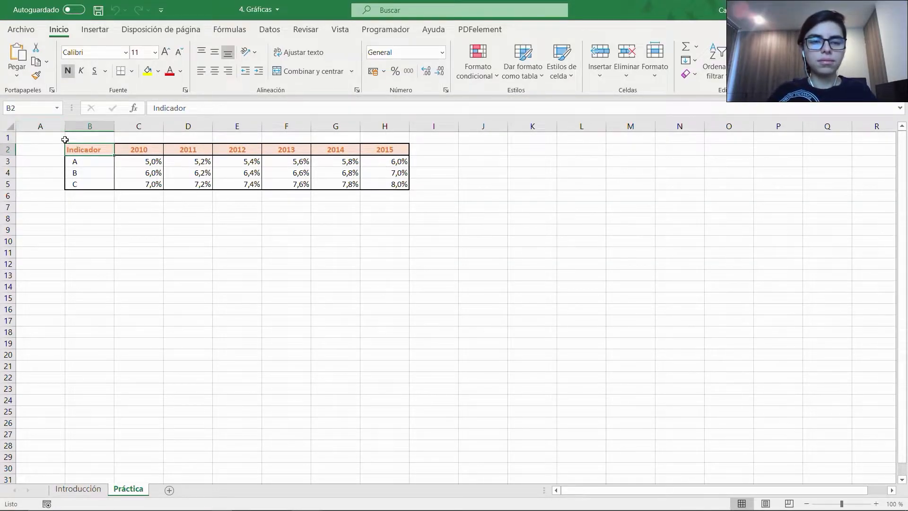
{"action": "key", "text": "ctrl+shift+Right"}
{"action": "key", "text": "ctrl+shift+Down"}
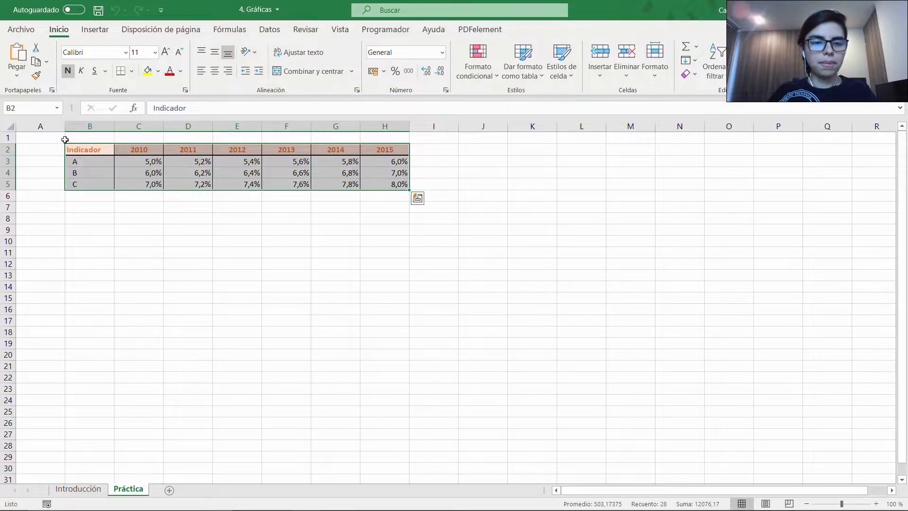
{"action": "key", "text": "Right"}
{"action": "key", "text": "Down"}
{"action": "key", "text": "ctrl+a"}
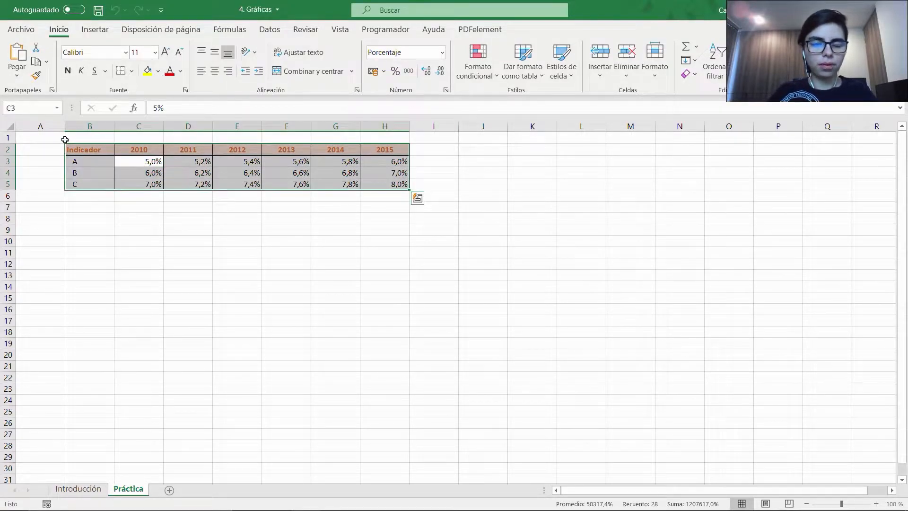
Select only the rows of indicators A, B and C with their values, B3:H5, leaving out the year headers
{"action": "key", "text": "Down"}
{"action": "key", "text": "Left"}
{"action": "key", "text": "Up"}
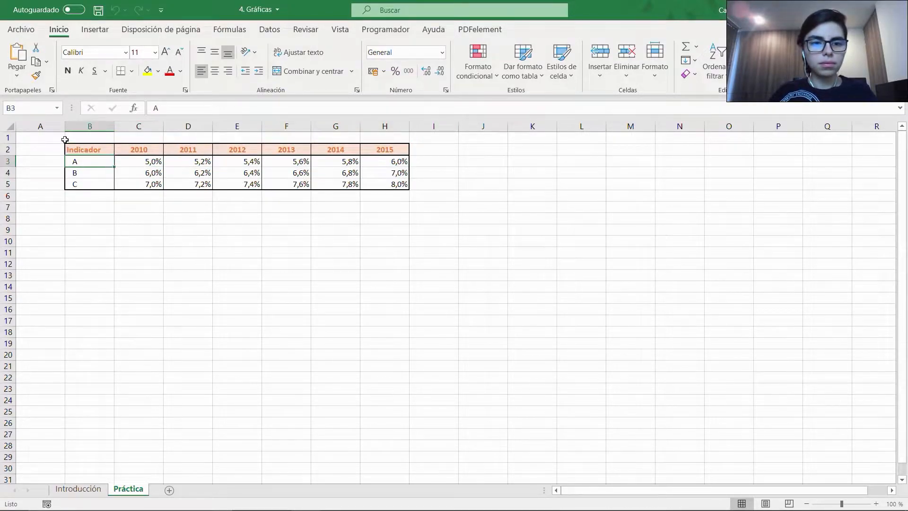
{"action": "key", "text": "ctrl+shift+Right"}
{"action": "key", "text": "ctrl+shift+Down"}
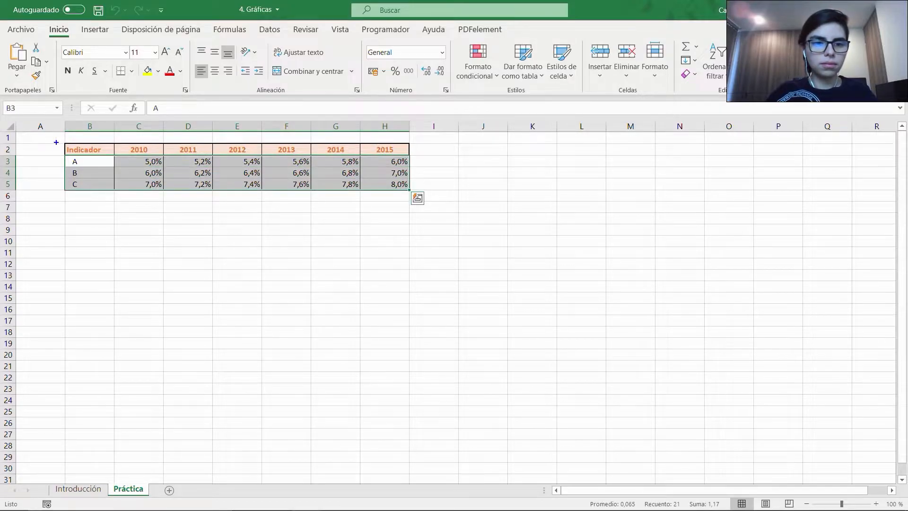
{"action": "mouse_move", "coordinate": [49, 150]}
{"action": "left_mouse_down"}
{"action": "mouse_move", "coordinate": [375, 168]}
{"action": "mouse_move", "coordinate": [430, 197]}
{"action": "left_mouse_up"}
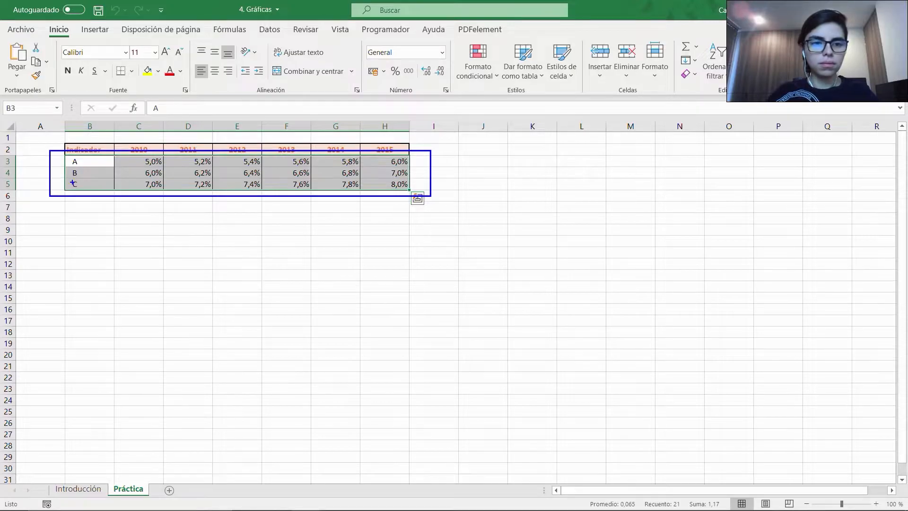
{"action": "mouse_move", "coordinate": [66, 153]}
{"action": "left_mouse_down"}
{"action": "mouse_move", "coordinate": [102, 195]}
{"action": "mouse_move", "coordinate": [115, 192]}
{"action": "left_mouse_up"}
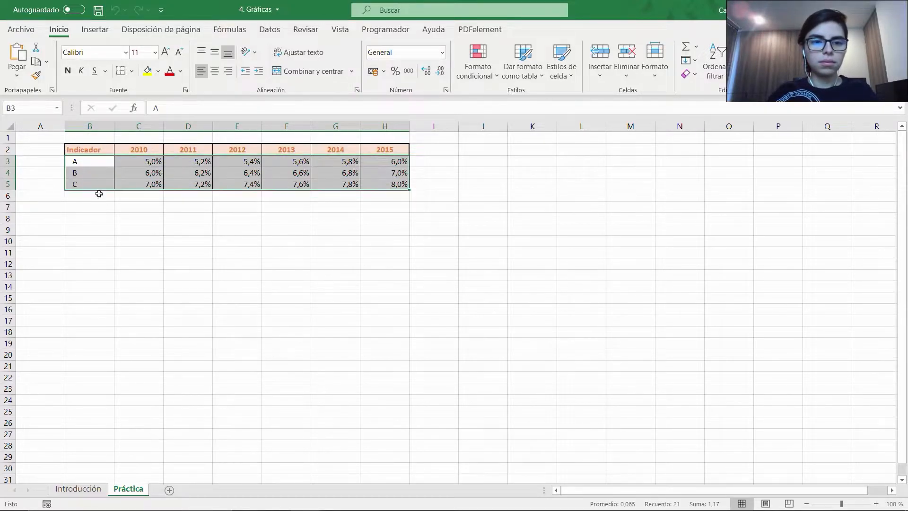
Insert a line chart with markers from the selected indicator rows
{"action": "left_click", "coordinate": [95, 29]}
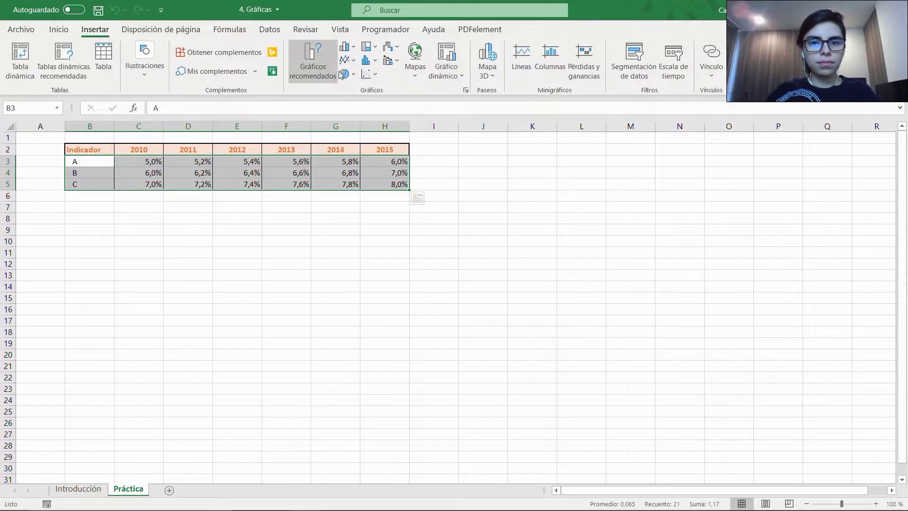
{"action": "left_click", "coordinate": [346, 46]}
{"action": "left_click", "coordinate": [452, 98]}
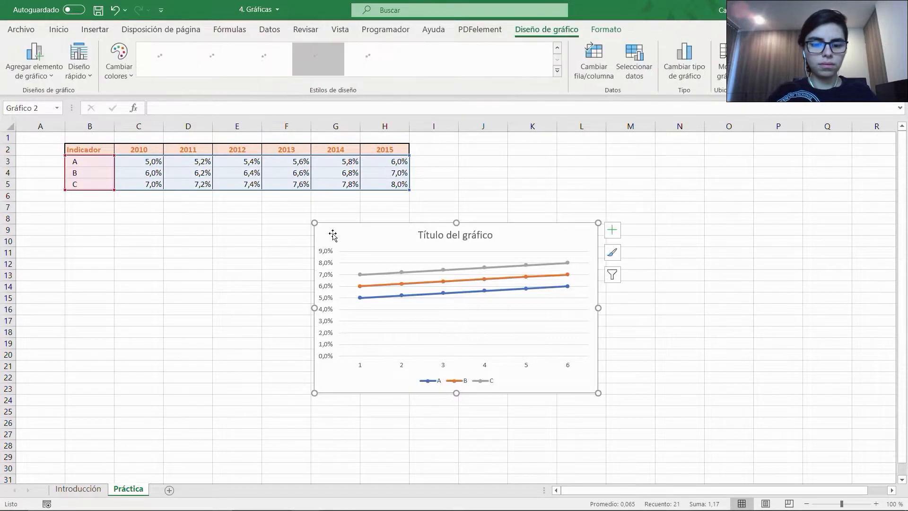
Place the chart directly below the table, starting at column B, and widen it to the table's edge at column H
{"action": "left_click_drag", "start_coordinate": [361, 237], "coordinate": [118, 198]}
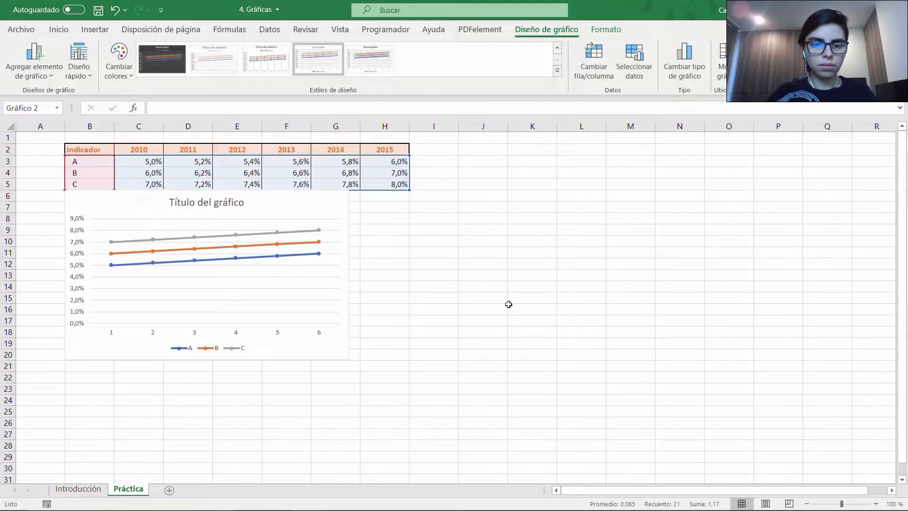
{"action": "left_click", "coordinate": [510, 305]}
{"action": "left_click", "coordinate": [337, 202]}
{"action": "left_click", "coordinate": [344, 277]}
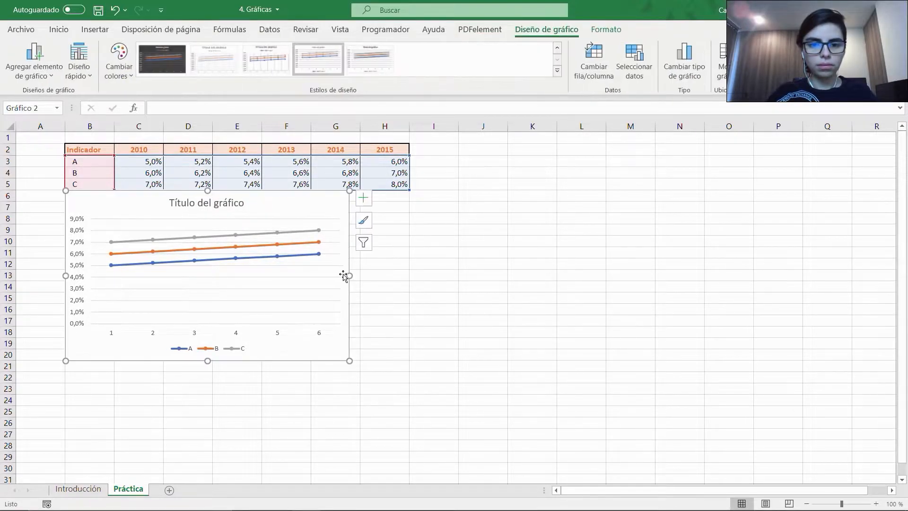
{"action": "left_click_drag", "start_coordinate": [353, 275], "coordinate": [410, 274]}
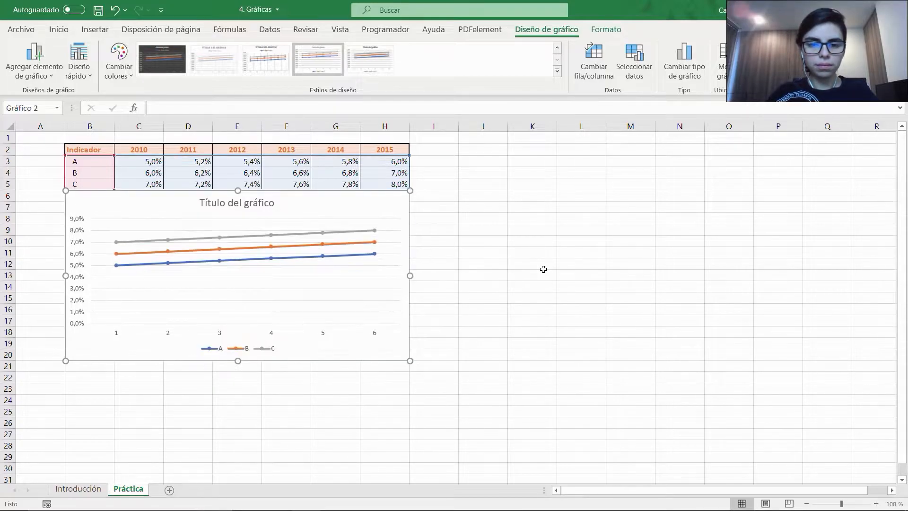
{"action": "left_click", "coordinate": [540, 274]}
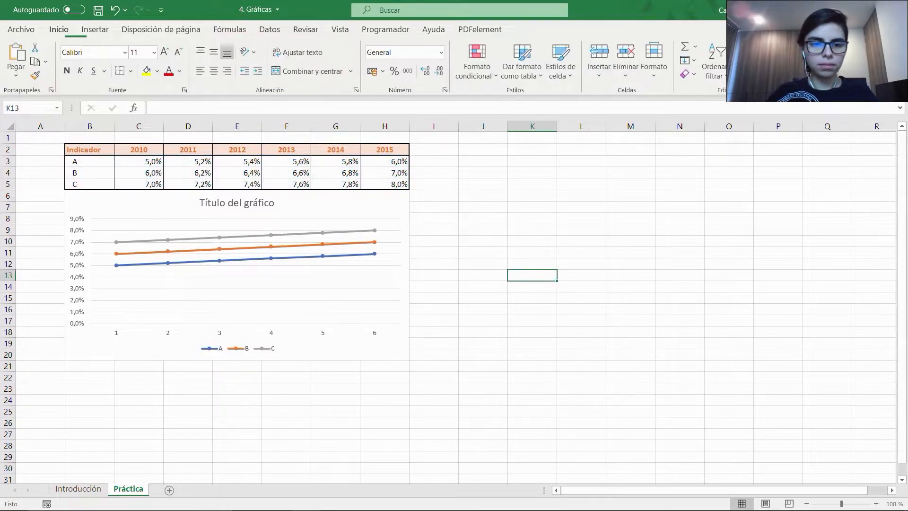
Examine the new chart's elements one by one: title, vertical and horizontal axes, legend, plot area and gridlines
{"action": "left_click", "coordinate": [233, 204]}
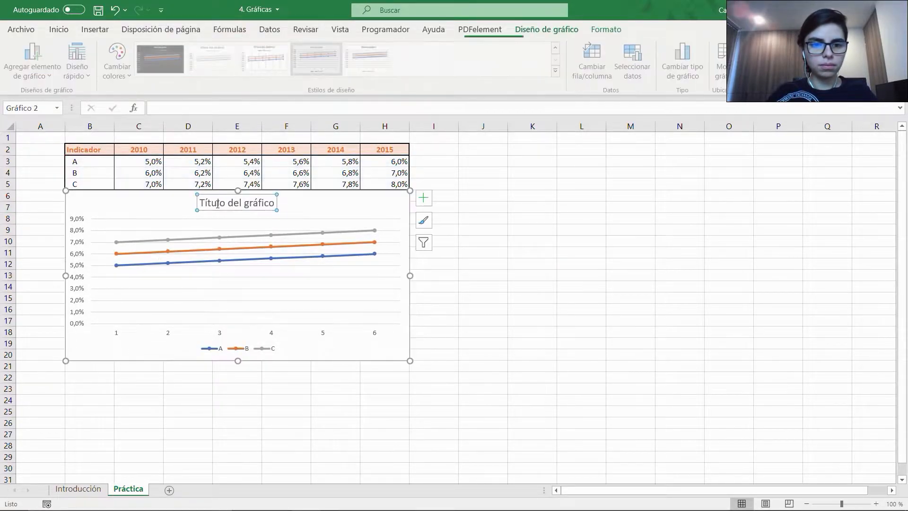
{"action": "left_click", "coordinate": [77, 244]}
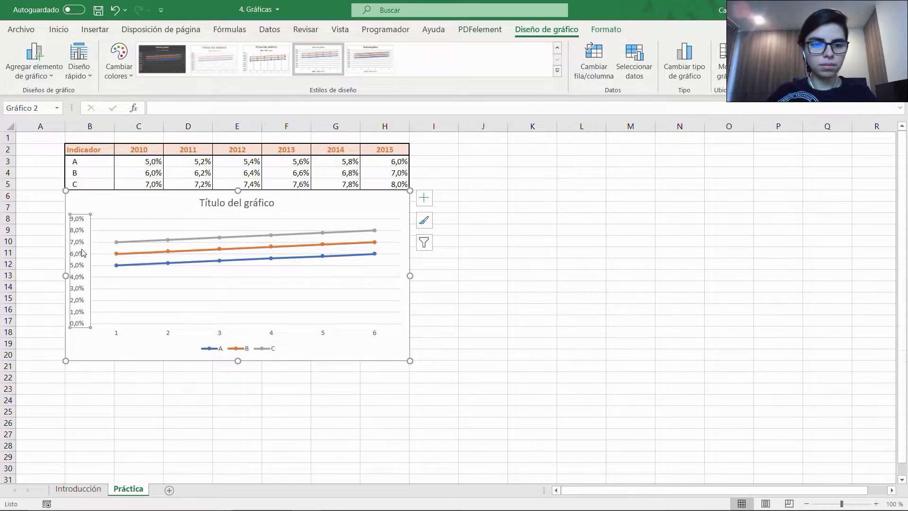
{"action": "left_click", "coordinate": [220, 348]}
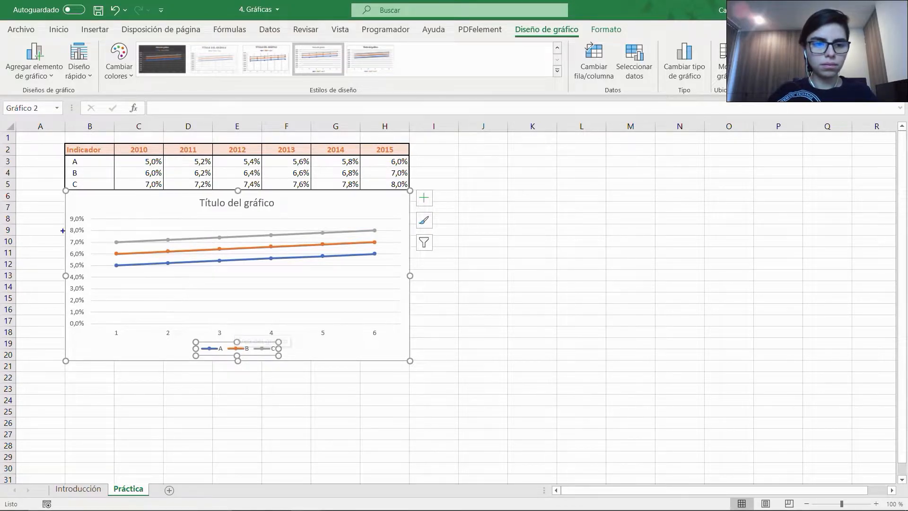
{"action": "left_click_drag", "start_coordinate": [68, 214], "coordinate": [383, 341]}
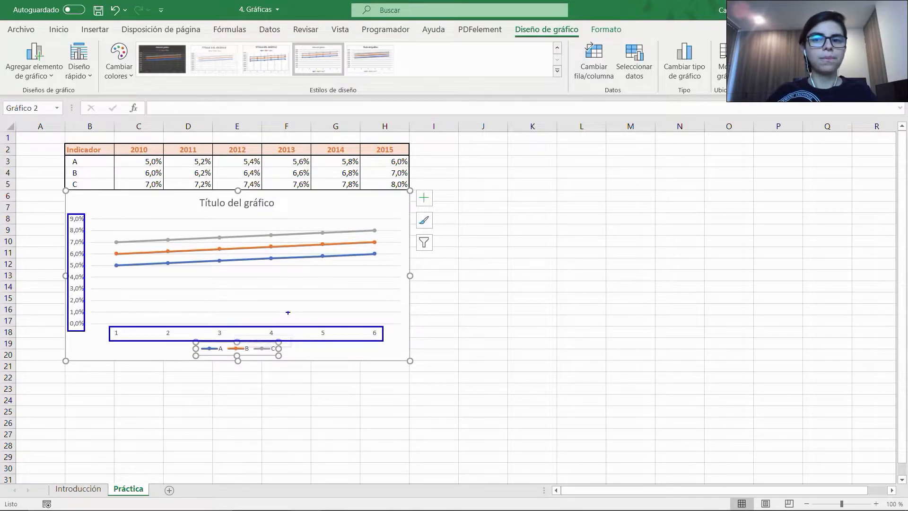
{"action": "mouse_move", "coordinate": [117, 141]}
{"action": "left_mouse_down"}
{"action": "mouse_move", "coordinate": [132, 152]}
{"action": "mouse_move", "coordinate": [413, 160]}
{"action": "mouse_move", "coordinate": [466, 193]}
{"action": "mouse_move", "coordinate": [440, 186]}
{"action": "left_mouse_up"}
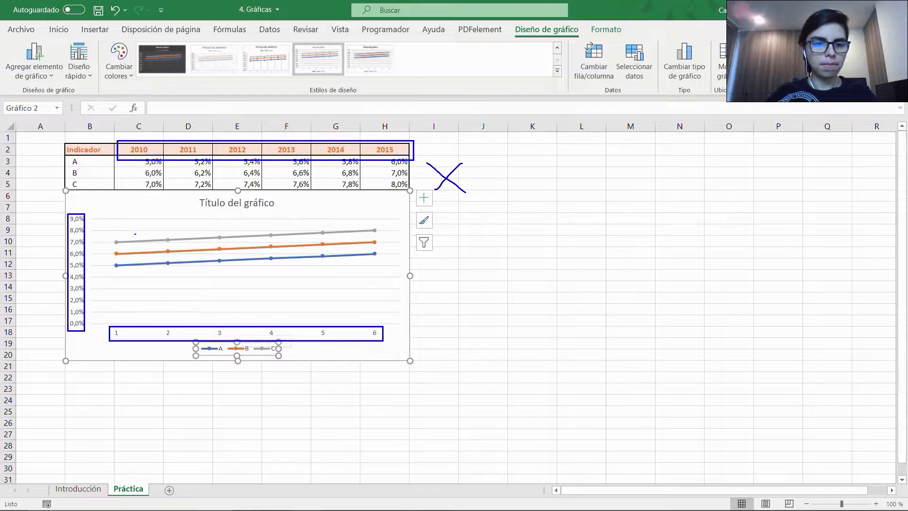
{"action": "key", "text": "Escape"}
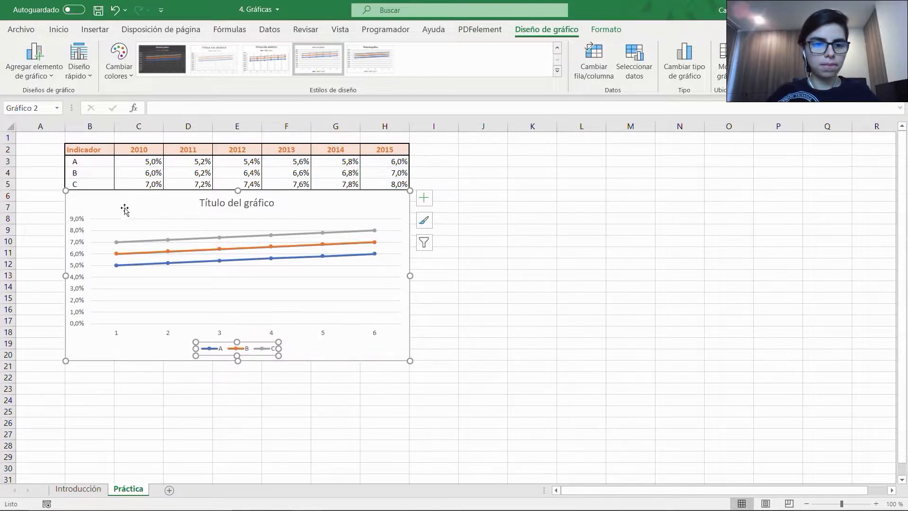
{"action": "left_click", "coordinate": [149, 224]}
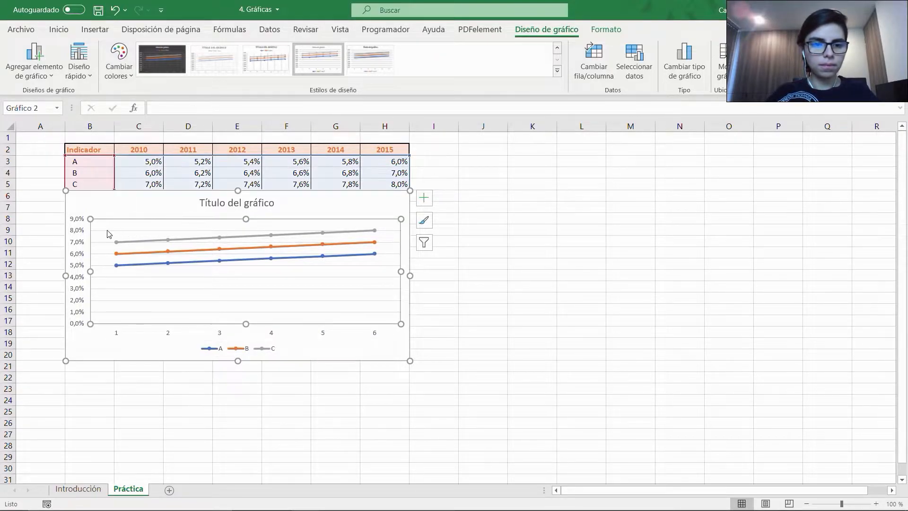
{"action": "left_click", "coordinate": [217, 265]}
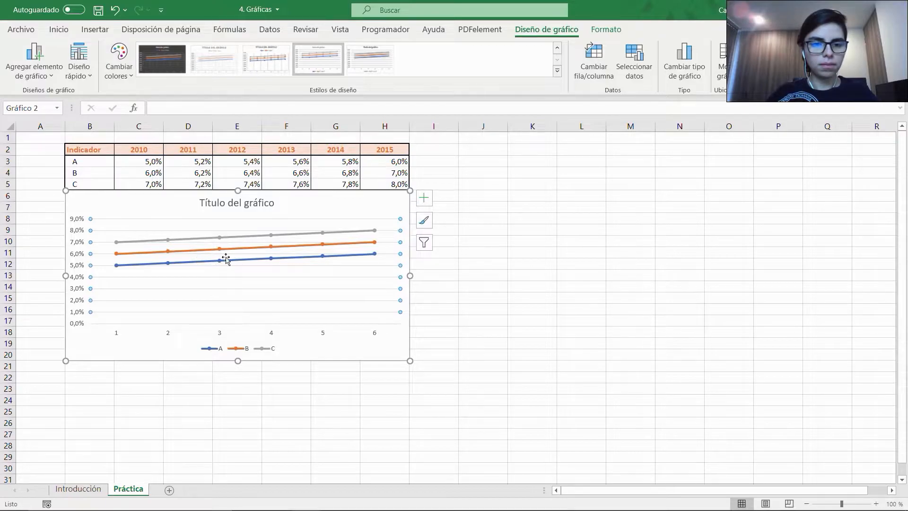
{"action": "left_click", "coordinate": [79, 244]}
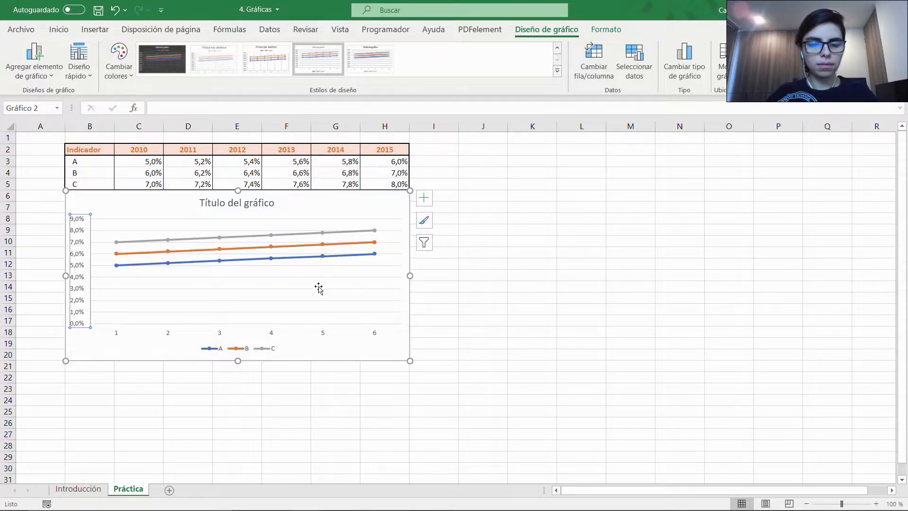
{"action": "left_click", "coordinate": [533, 195]}
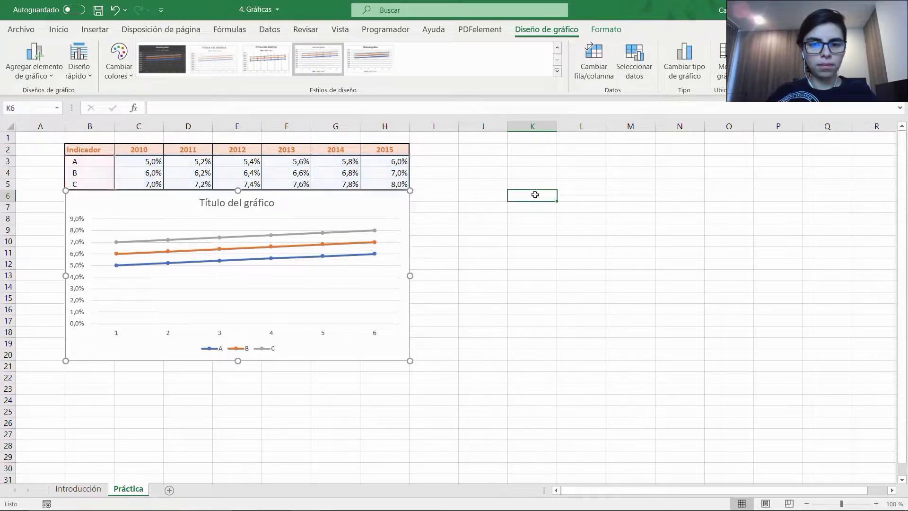
Select the line chart and open its data source settings, placing the dialog beside the chart
{"action": "left_click", "coordinate": [400, 206]}
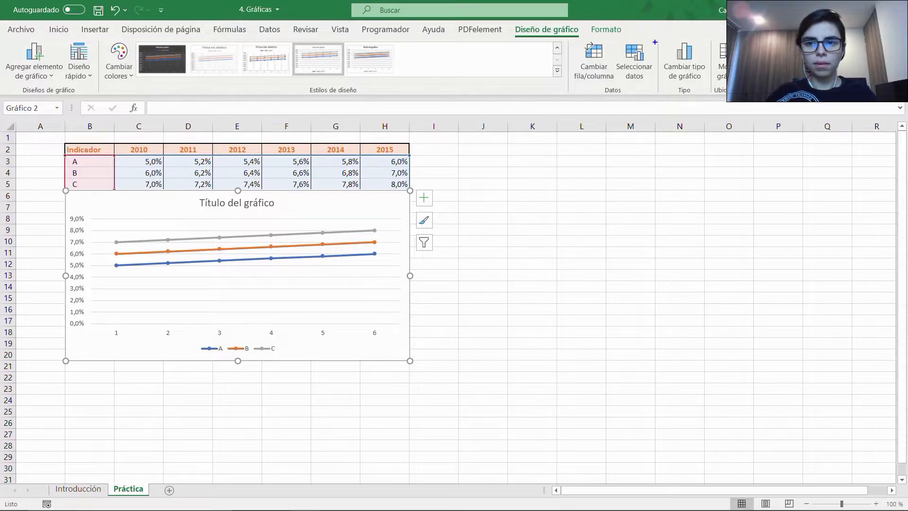
{"action": "mouse_move", "coordinate": [659, 36]}
{"action": "left_mouse_down"}
{"action": "mouse_move", "coordinate": [682, 80]}
{"action": "mouse_move", "coordinate": [706, 93]}
{"action": "left_mouse_up"}
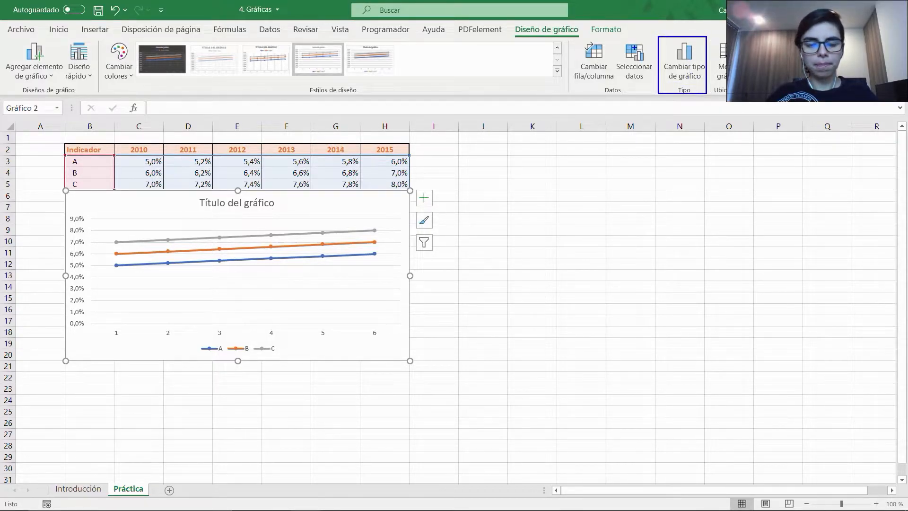
{"action": "mouse_move", "coordinate": [621, 39]}
{"action": "left_mouse_down"}
{"action": "mouse_move", "coordinate": [625, 64]}
{"action": "mouse_move", "coordinate": [661, 92]}
{"action": "left_mouse_up"}
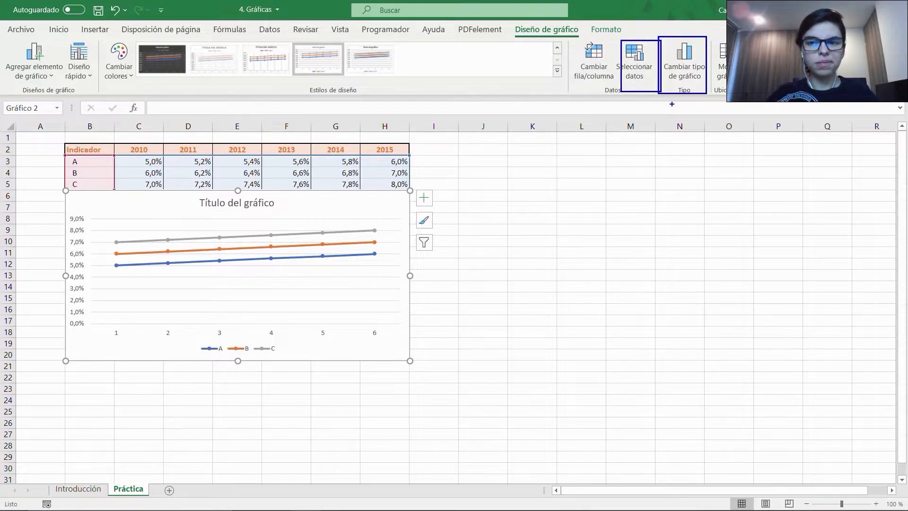
{"action": "left_click", "coordinate": [634, 62]}
{"action": "left_click_drag", "start_coordinate": [493, 218], "coordinate": [497, 180]}
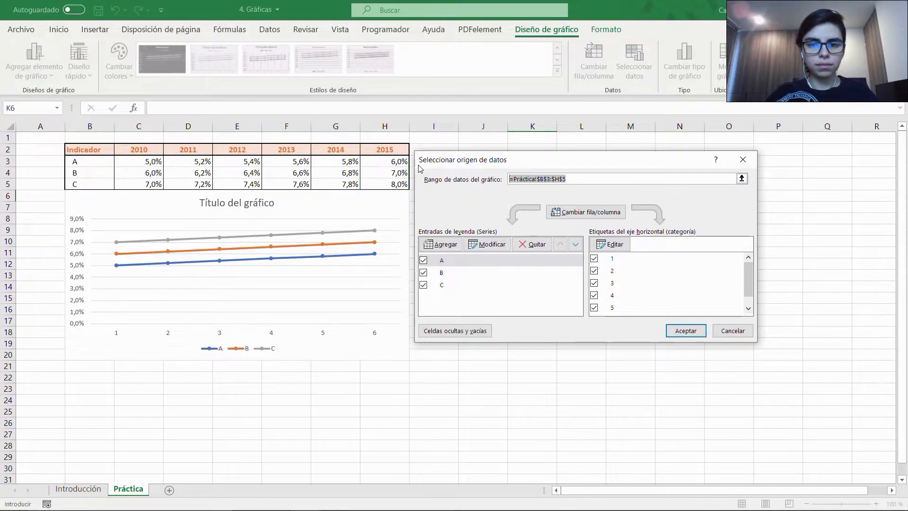
Examine how the legend entries and horizontal axis labels in the data source settings relate to the chart's lines, legend and axes
{"action": "left_click_drag", "start_coordinate": [420, 169], "coordinate": [489, 168]}
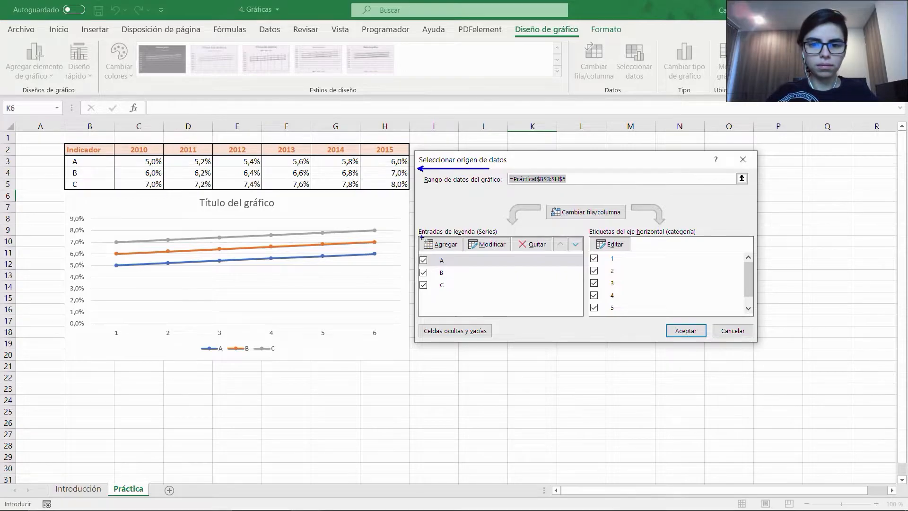
{"action": "mouse_move", "coordinate": [419, 220]}
{"action": "left_mouse_down"}
{"action": "mouse_move", "coordinate": [555, 336]}
{"action": "mouse_move", "coordinate": [582, 328]}
{"action": "left_mouse_up"}
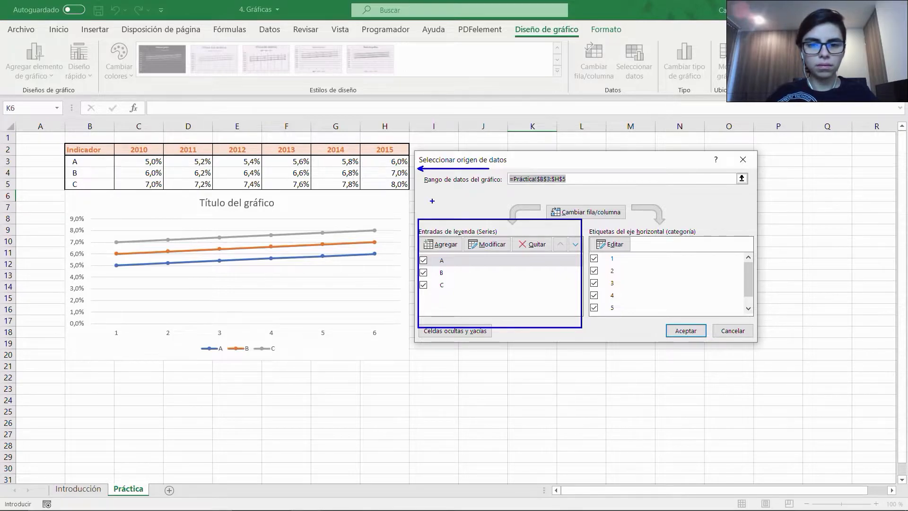
{"action": "left_click_drag", "start_coordinate": [439, 205], "coordinate": [443, 215]}
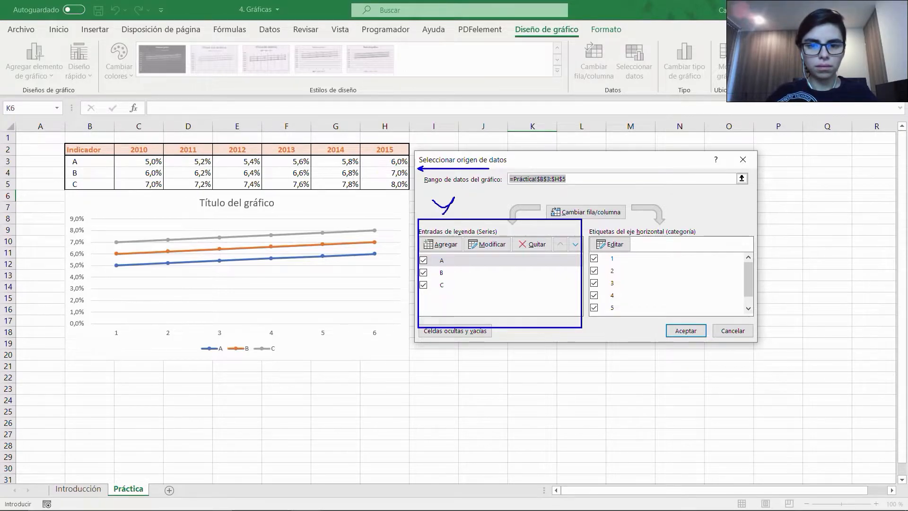
{"action": "mouse_move", "coordinate": [589, 223]}
{"action": "left_mouse_down"}
{"action": "mouse_move", "coordinate": [598, 260]}
{"action": "mouse_move", "coordinate": [750, 328]}
{"action": "left_mouse_up"}
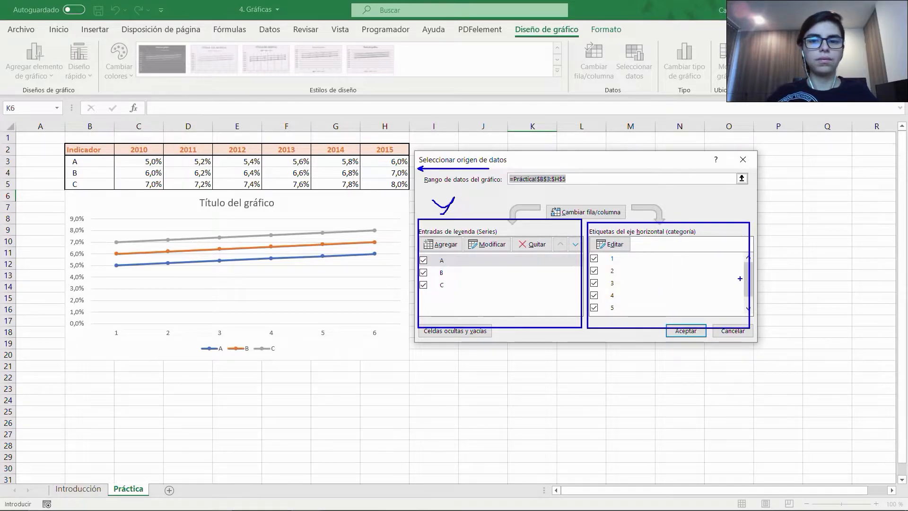
{"action": "mouse_move", "coordinate": [686, 205]}
{"action": "left_mouse_down"}
{"action": "mouse_move", "coordinate": [706, 228]}
{"action": "mouse_move", "coordinate": [703, 209]}
{"action": "left_mouse_up"}
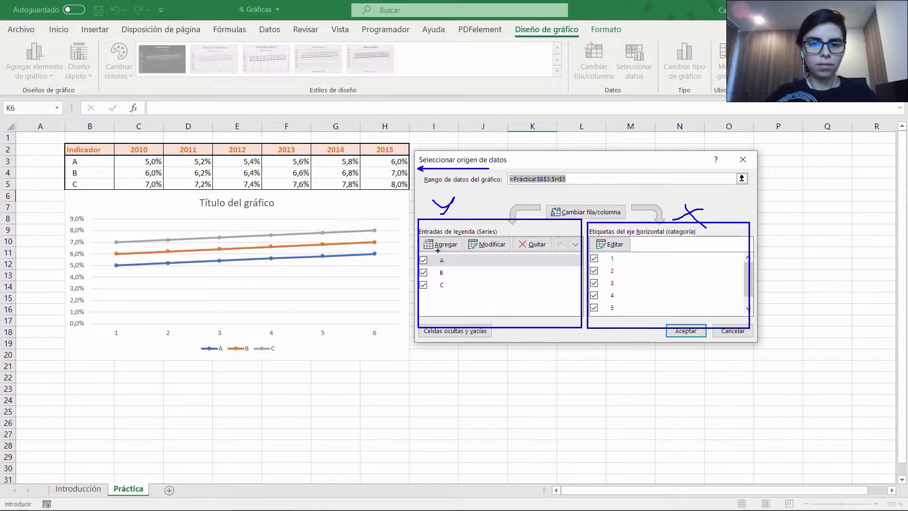
{"action": "left_click_drag", "start_coordinate": [453, 225], "coordinate": [498, 237]}
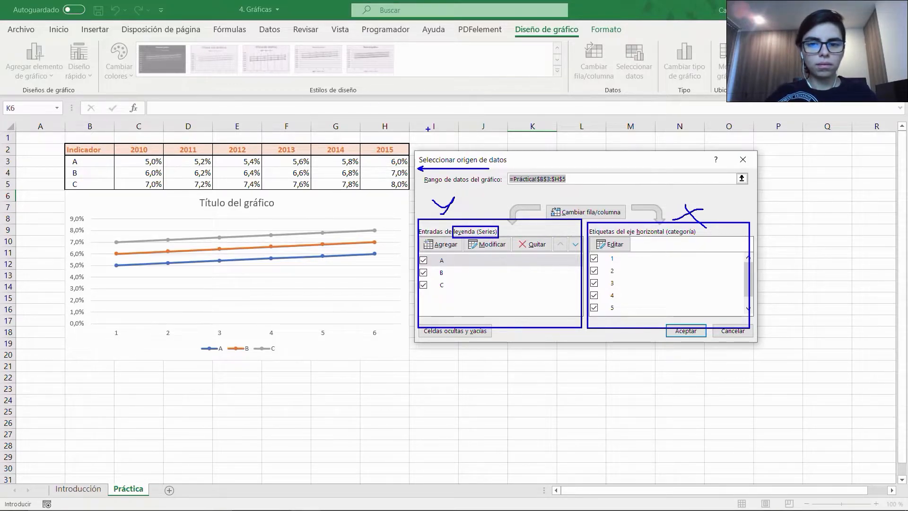
{"action": "key", "text": "Escape"}
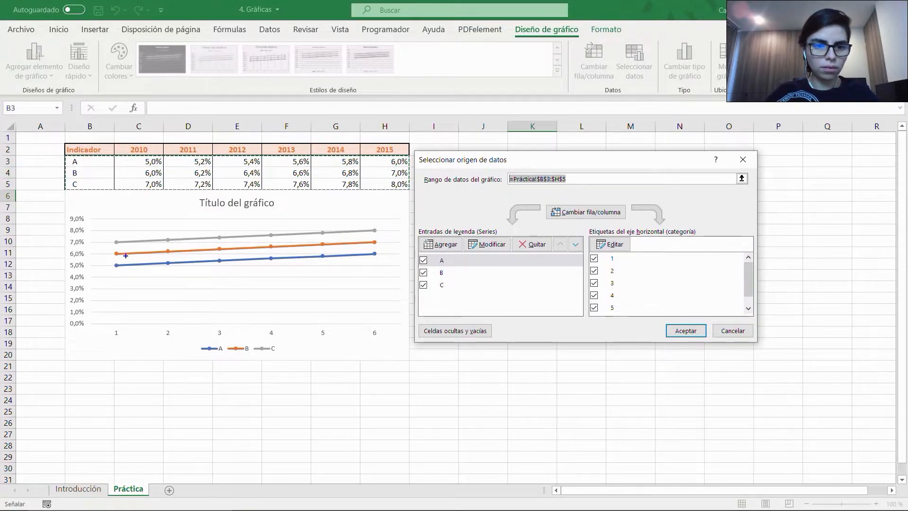
{"action": "mouse_move", "coordinate": [136, 259]}
{"action": "left_mouse_down"}
{"action": "mouse_move", "coordinate": [378, 250]}
{"action": "mouse_move", "coordinate": [227, 268]}
{"action": "mouse_move", "coordinate": [111, 269]}
{"action": "left_mouse_up"}
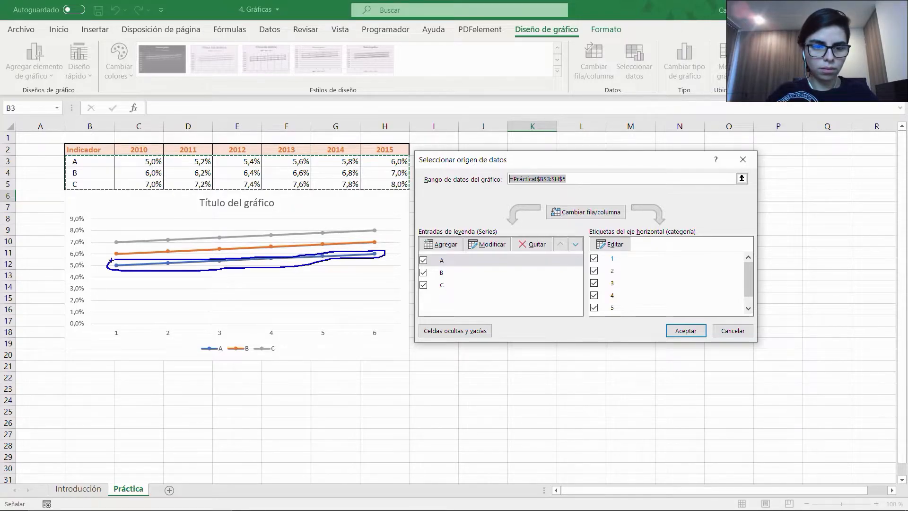
{"action": "mouse_move", "coordinate": [188, 342]}
{"action": "left_mouse_down"}
{"action": "mouse_move", "coordinate": [280, 353]}
{"action": "mouse_move", "coordinate": [283, 343]}
{"action": "left_mouse_up"}
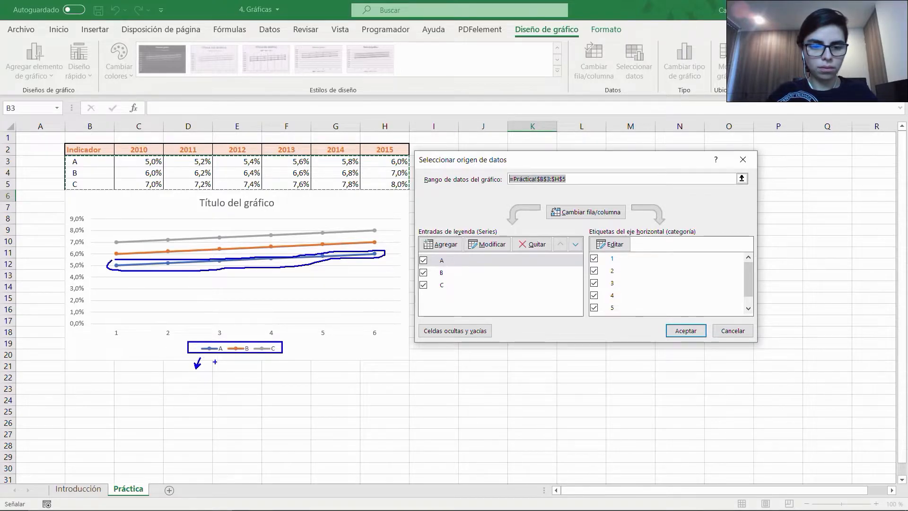
{"action": "left_click_drag", "start_coordinate": [220, 365], "coordinate": [256, 357]}
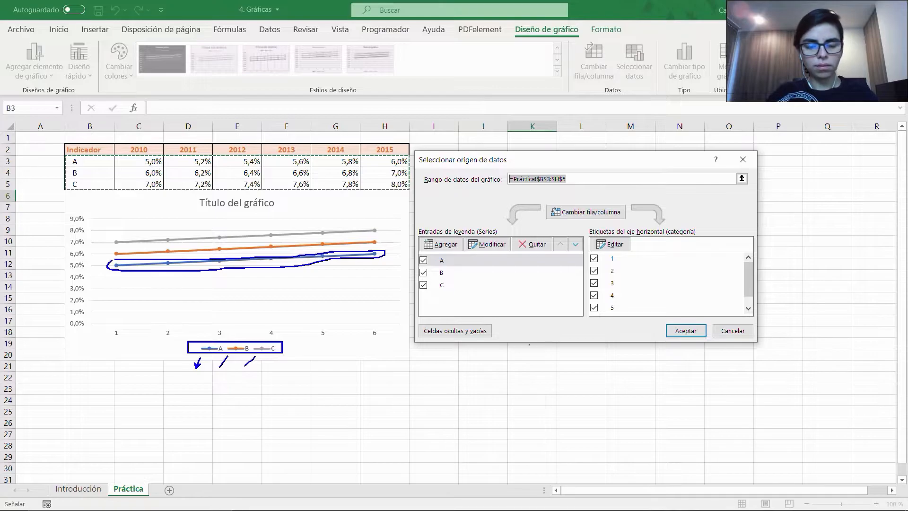
{"action": "key", "text": "Escape"}
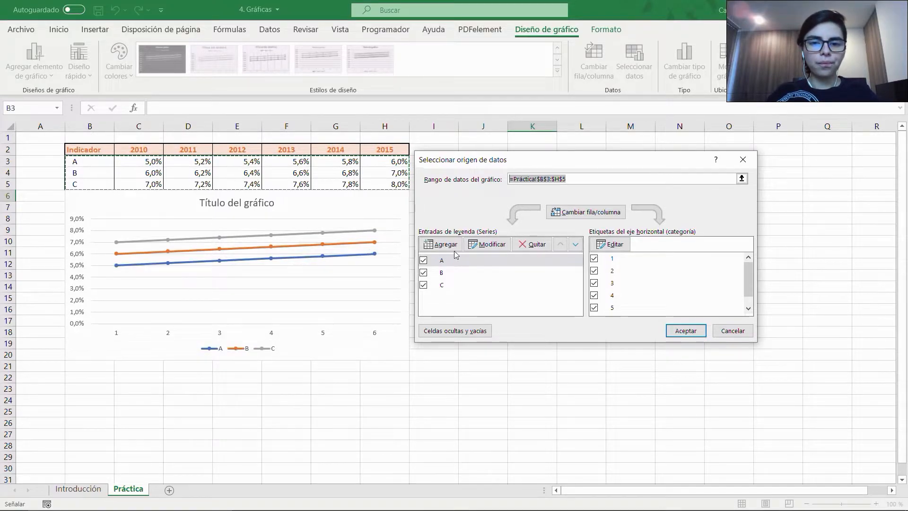
Check the cell references for series A's name and values, keep them, and look over the other series entries
{"action": "left_click", "coordinate": [485, 244]}
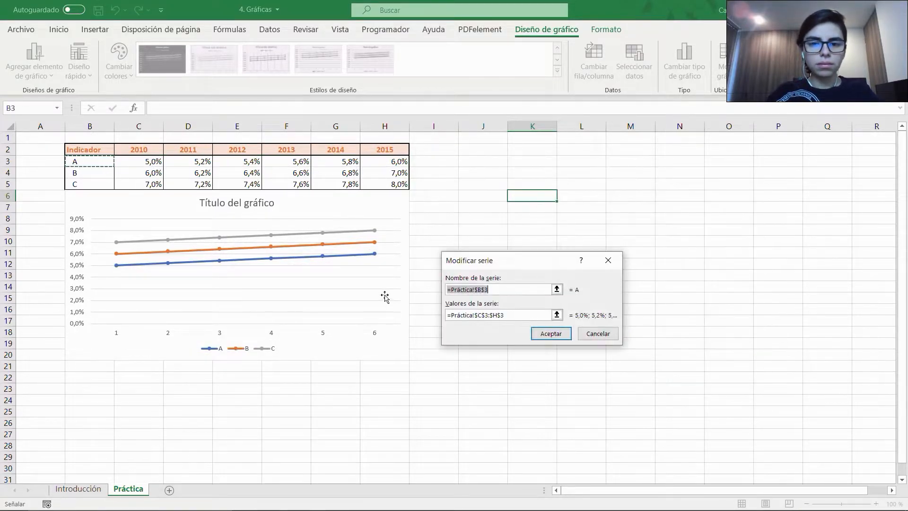
{"action": "left_click", "coordinate": [491, 291]}
{"action": "left_click_drag", "start_coordinate": [490, 291], "coordinate": [446, 291]}
{"action": "left_click", "coordinate": [512, 290]}
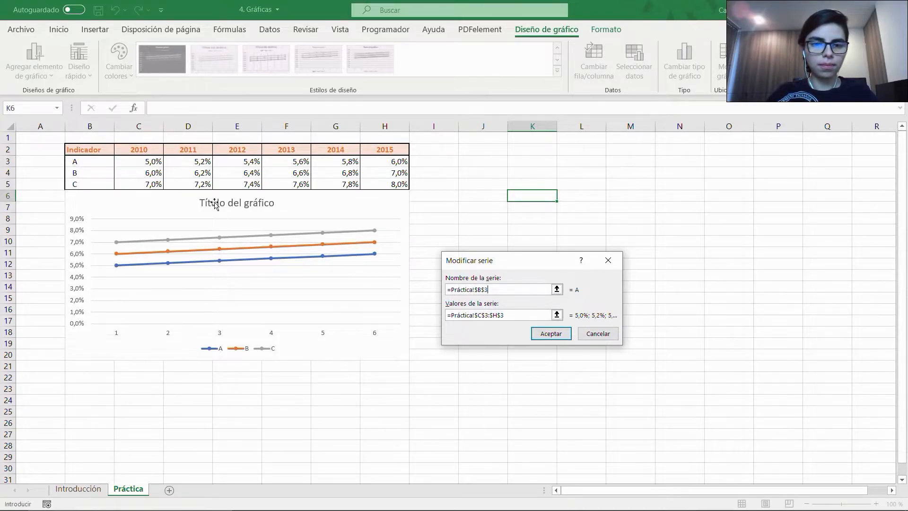
{"action": "left_click", "coordinate": [558, 289]}
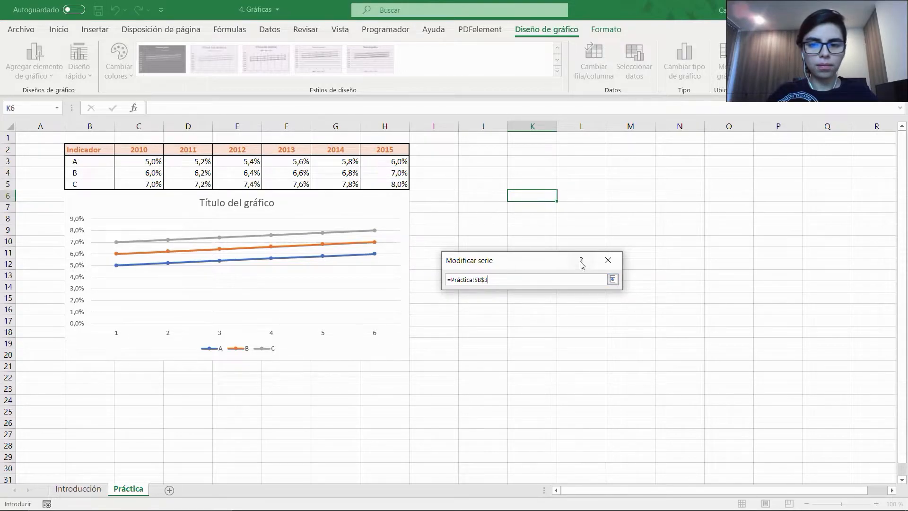
{"action": "left_click", "coordinate": [613, 280]}
{"action": "left_click", "coordinate": [541, 314]}
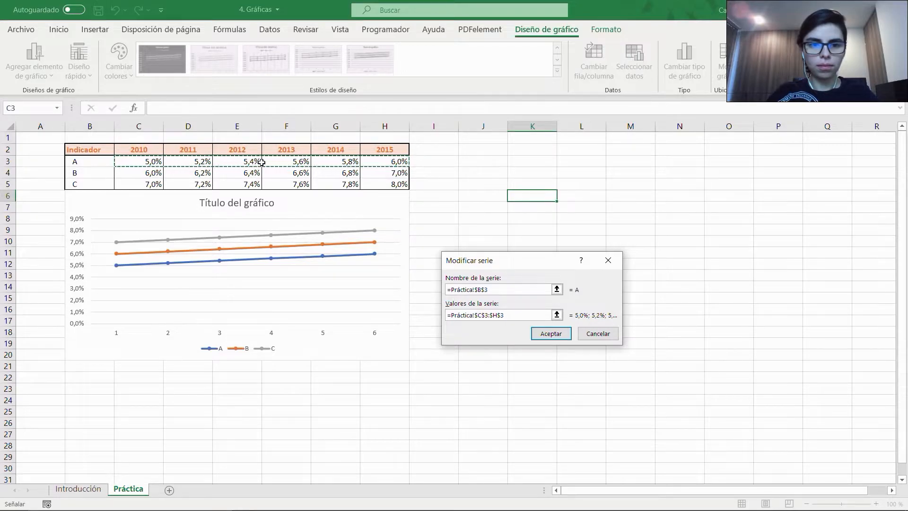
{"action": "left_click", "coordinate": [549, 334]}
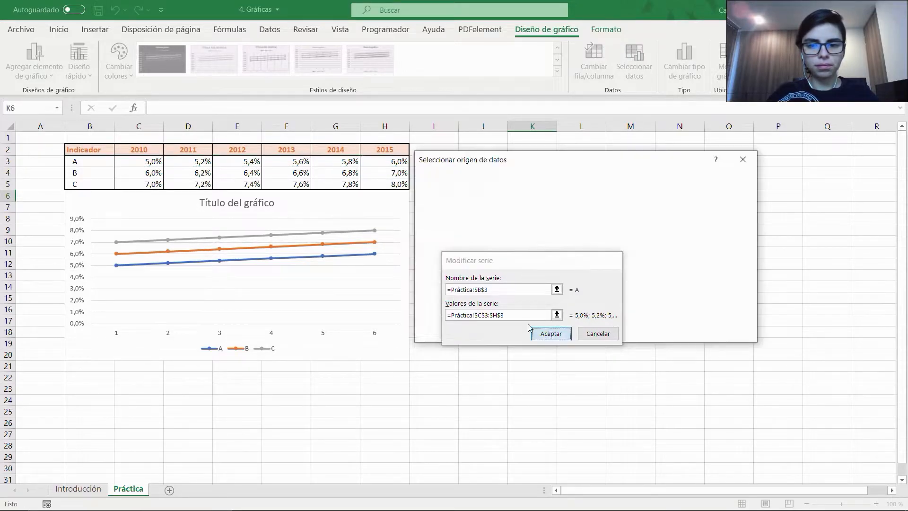
{"action": "left_click", "coordinate": [521, 272]}
{"action": "left_click", "coordinate": [508, 286]}
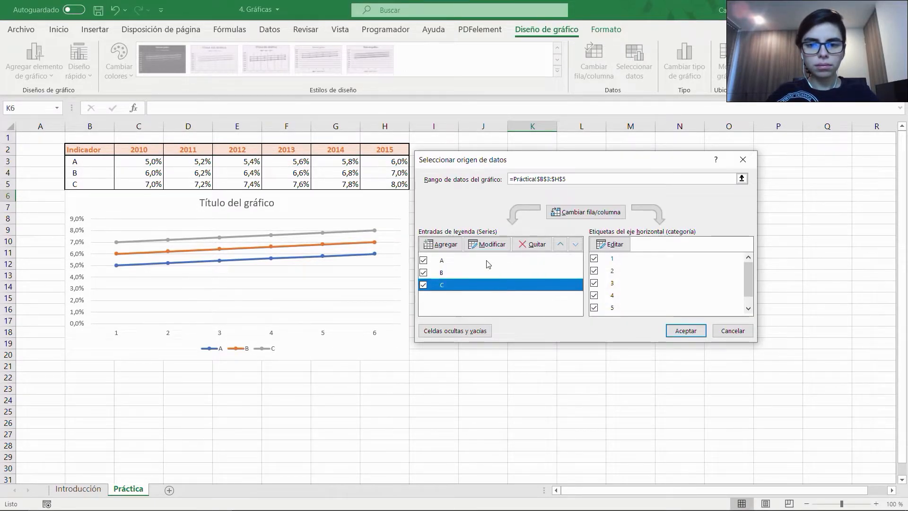
{"action": "left_click", "coordinate": [486, 260]}
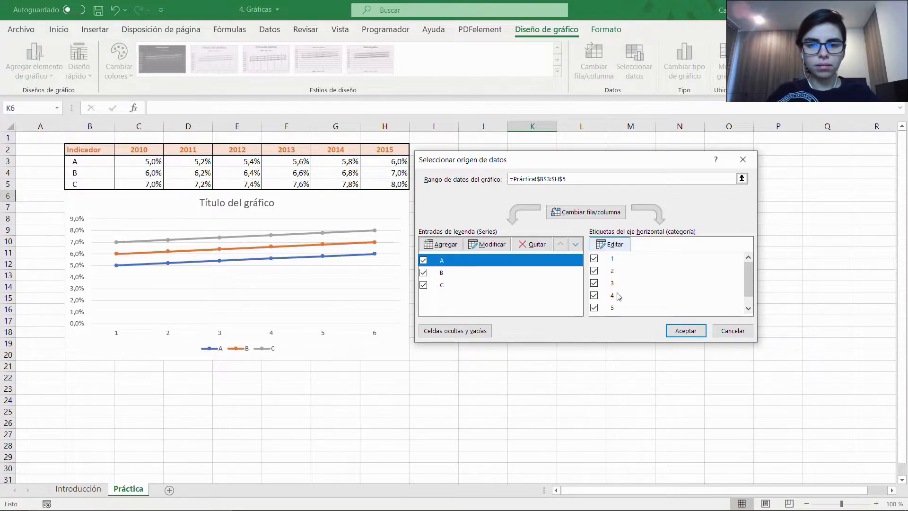
Set the horizontal axis labels to the year headers in C2:H2 and apply the data source change to the chart
{"action": "left_click", "coordinate": [616, 246]}
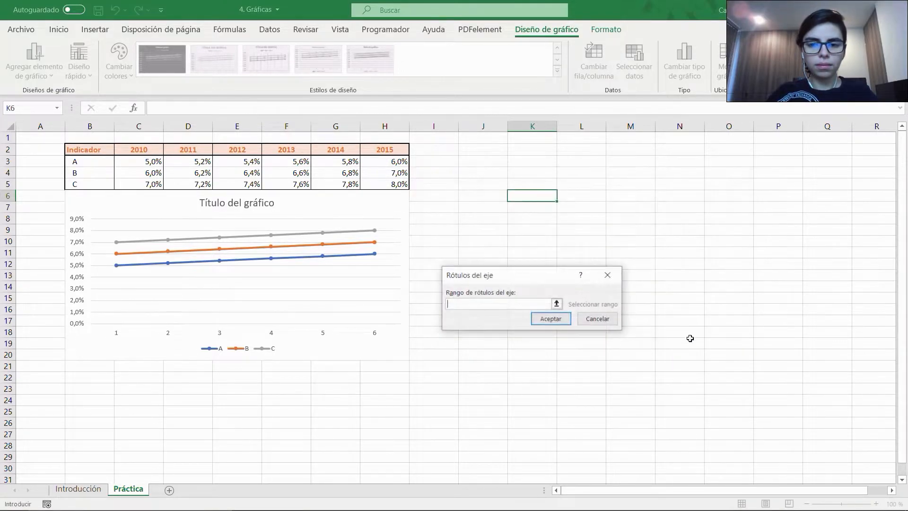
{"action": "left_click", "coordinate": [156, 147]}
{"action": "left_click_drag", "start_coordinate": [157, 147], "coordinate": [386, 150]}
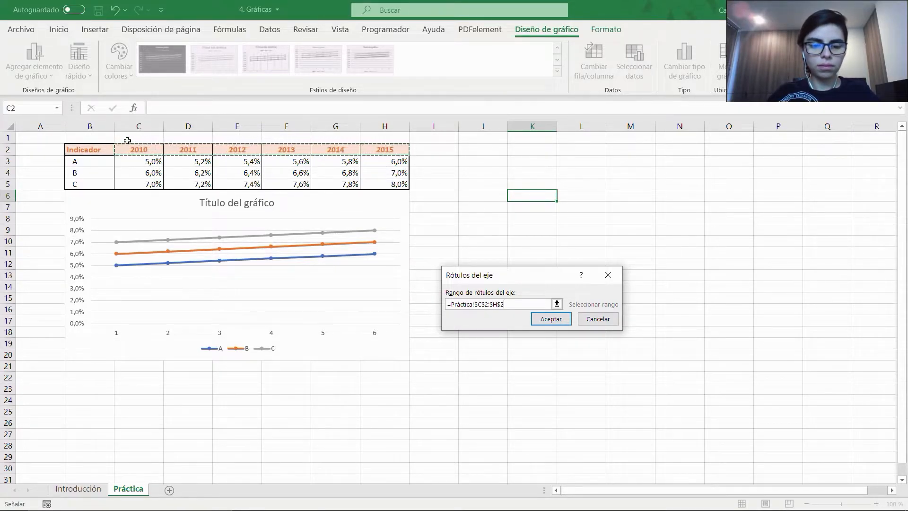
{"action": "left_click_drag", "start_coordinate": [117, 140], "coordinate": [266, 175]}
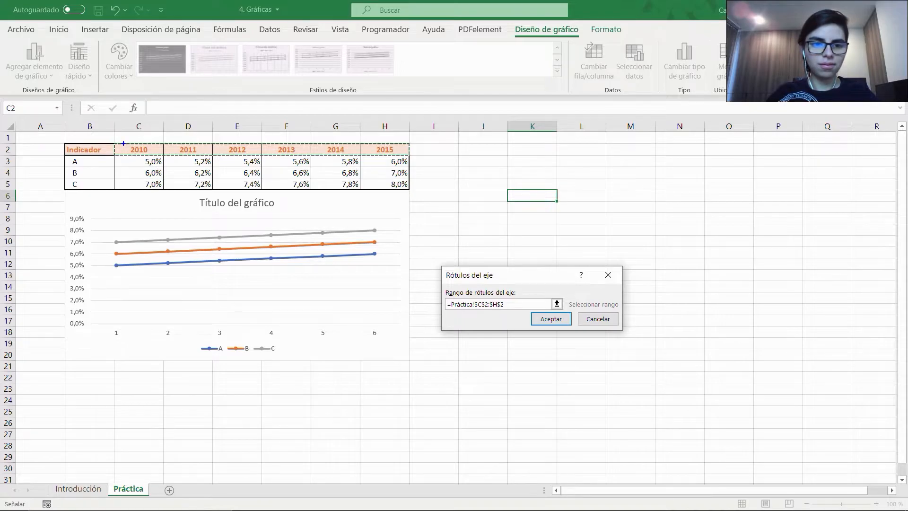
{"action": "mouse_move", "coordinate": [118, 139]}
{"action": "left_mouse_down"}
{"action": "mouse_move", "coordinate": [380, 163]}
{"action": "mouse_move", "coordinate": [412, 157]}
{"action": "left_mouse_up"}
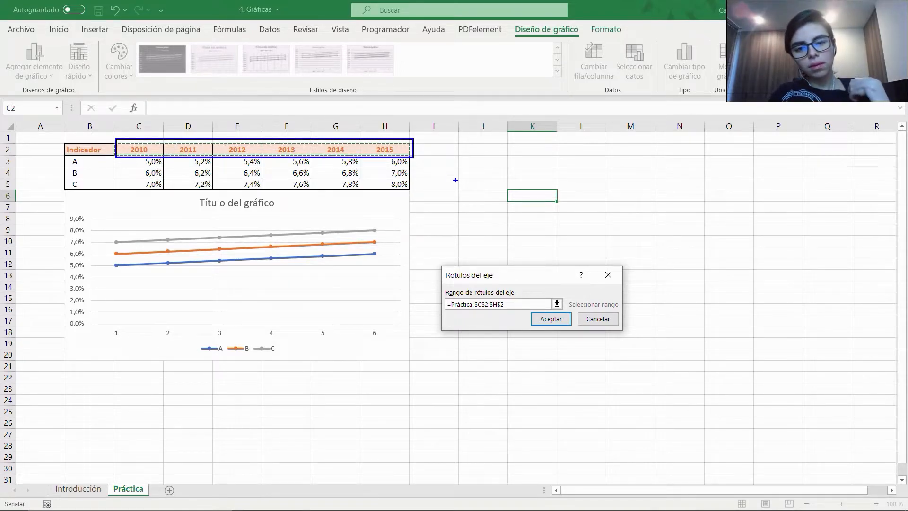
{"action": "left_click", "coordinate": [556, 321]}
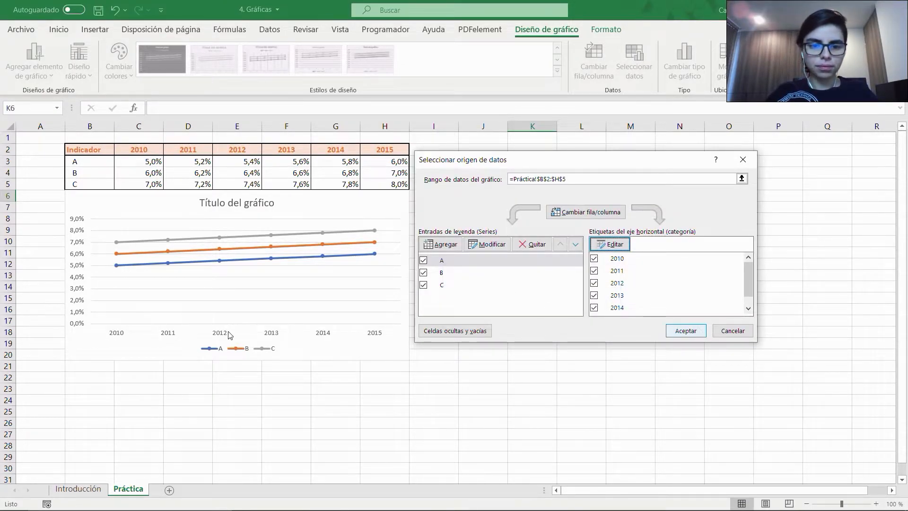
{"action": "key", "text": "ctrl+2"}
{"action": "left_click_drag", "start_coordinate": [97, 325], "coordinate": [388, 339]}
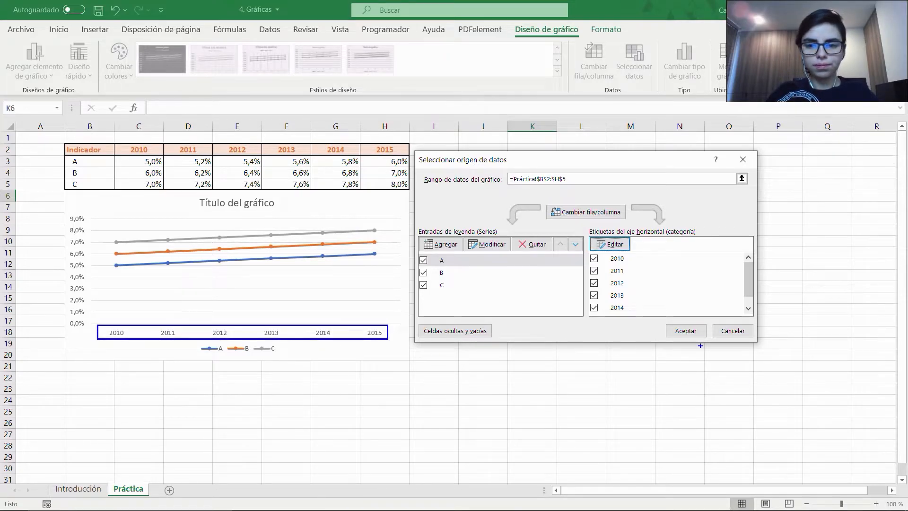
{"action": "key", "text": "Escape"}
{"action": "left_click", "coordinate": [677, 331]}
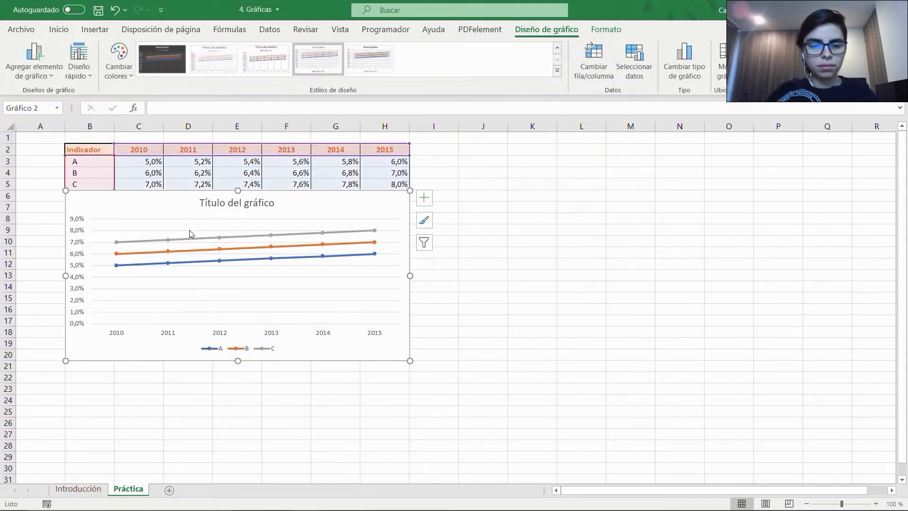
Look over the available chart elements and add a primary vertical axis title to the line chart
{"action": "left_click", "coordinate": [235, 206]}
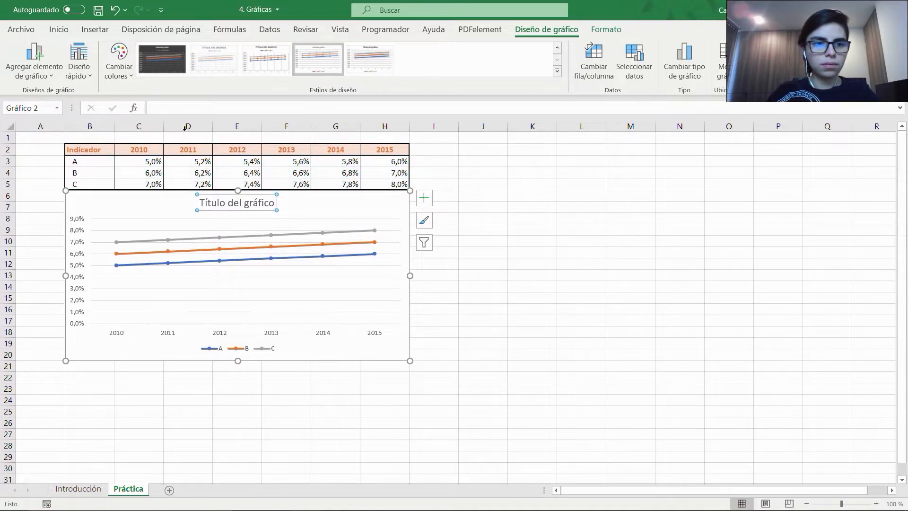
{"action": "left_click", "coordinate": [44, 75]}
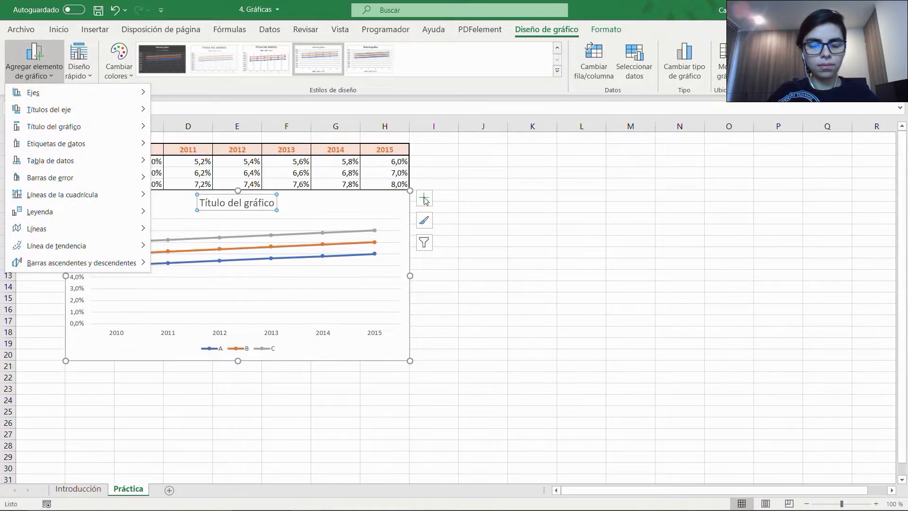
{"action": "left_click", "coordinate": [424, 198]}
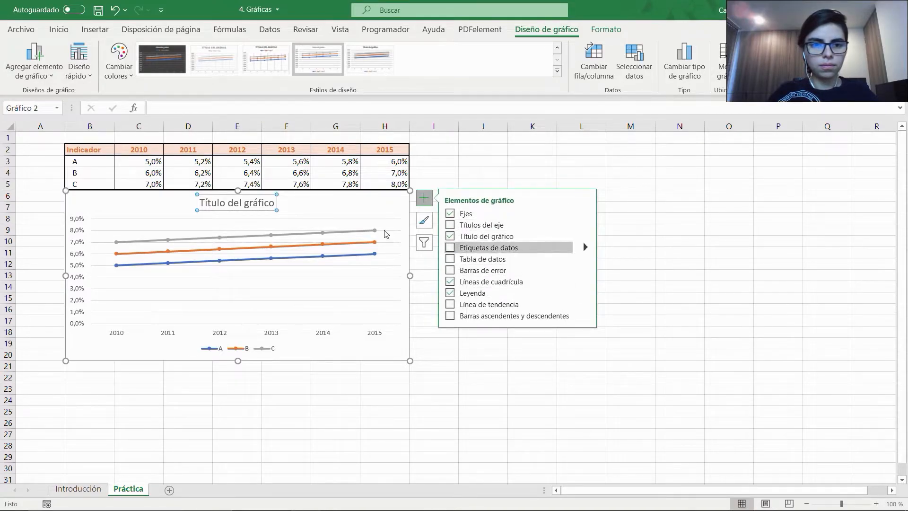
{"action": "left_click", "coordinate": [40, 66]}
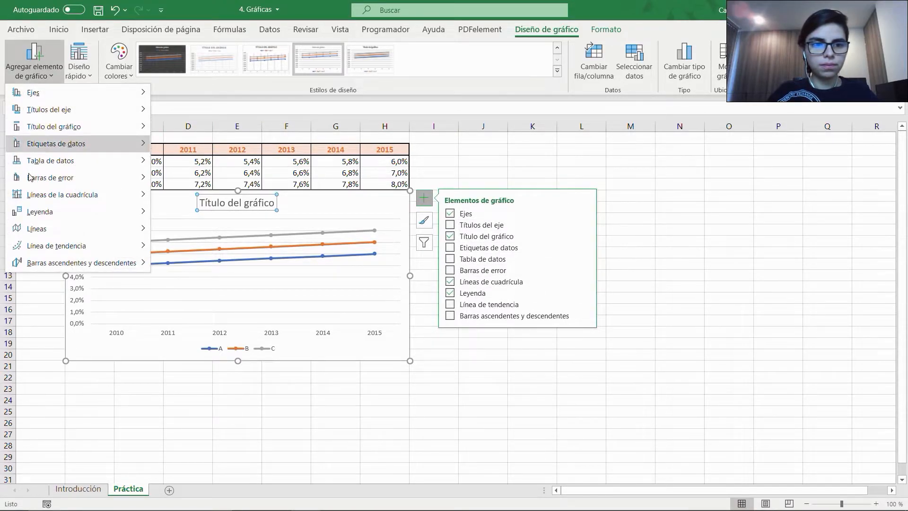
{"action": "mouse_move", "coordinate": [47, 100]}
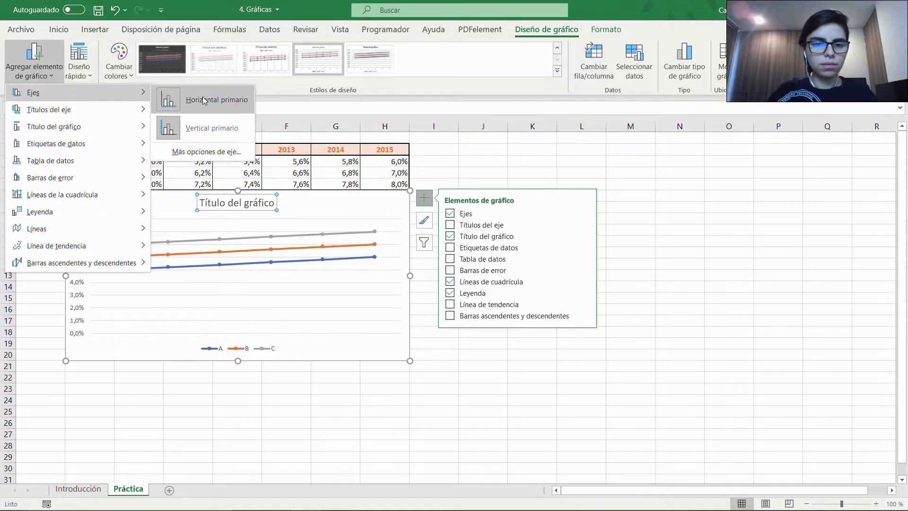
{"action": "mouse_move", "coordinate": [89, 113]}
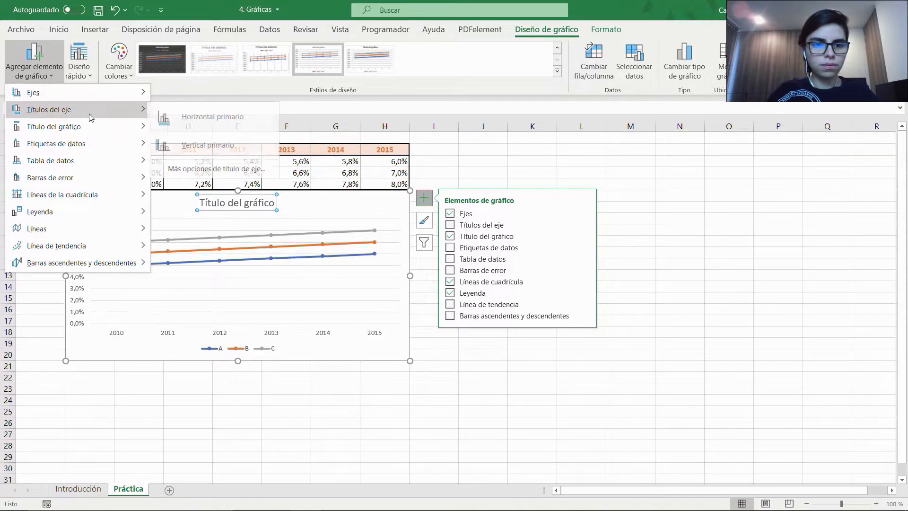
{"action": "left_click", "coordinate": [197, 142]}
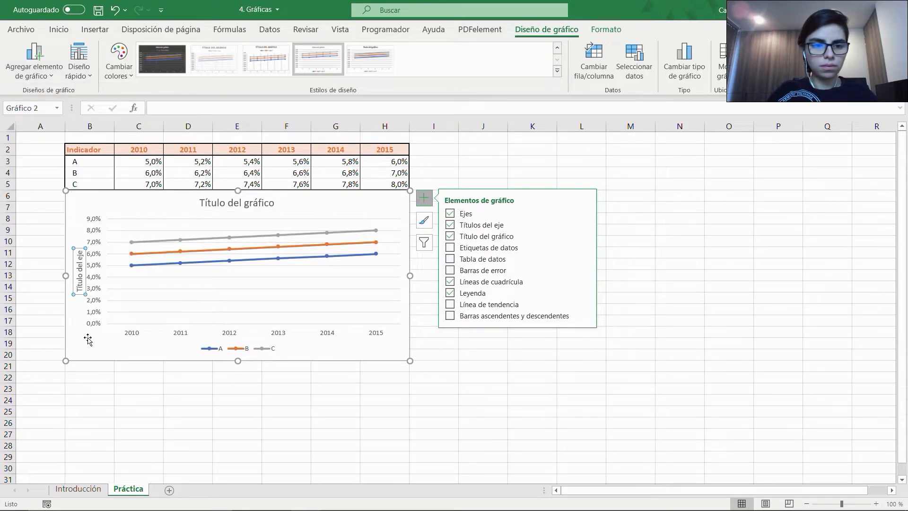
Replace the placeholder text of the vertical axis title with "%"
{"action": "left_click", "coordinate": [80, 279]}
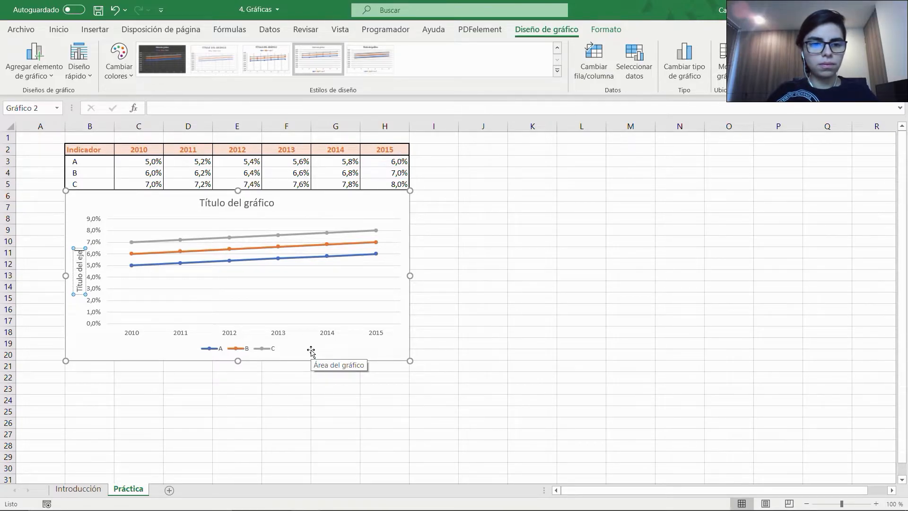
{"action": "key", "text": "BackSpace"}
{"action": "key", "text": "BackSpace"}
{"action": "key", "text": "BackSpace"}
{"action": "key", "text": "BackSpace"}
{"action": "key", "text": "BackSpace"}
{"action": "key", "text": "BackSpace"}
{"action": "key", "text": "BackSpace"}
{"action": "key", "text": "BackSpace"}
{"action": "key", "text": "BackSpace"}
{"action": "key", "text": "BackSpace"}
{"action": "key", "text": "BackSpace"}
{"action": "key", "text": "BackSpace"}
{"action": "key", "text": "BackSpace"}
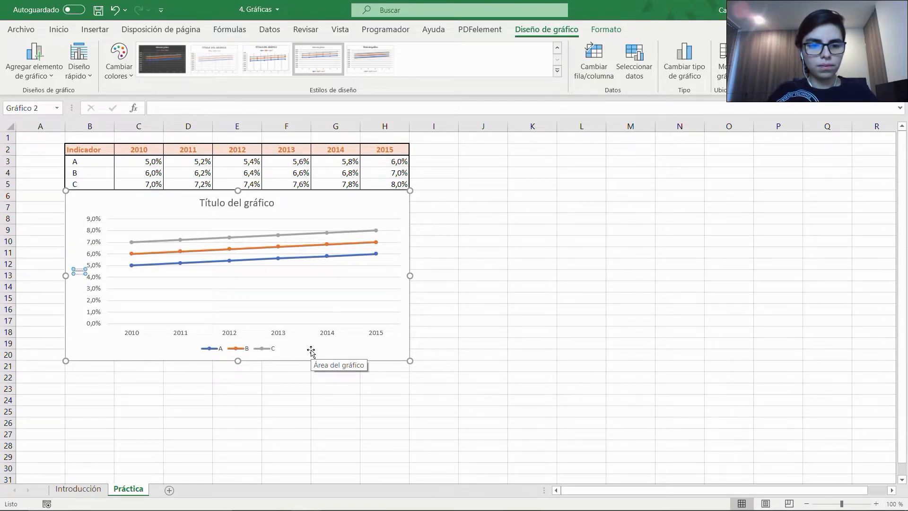
{"action": "type", "text": "%"}
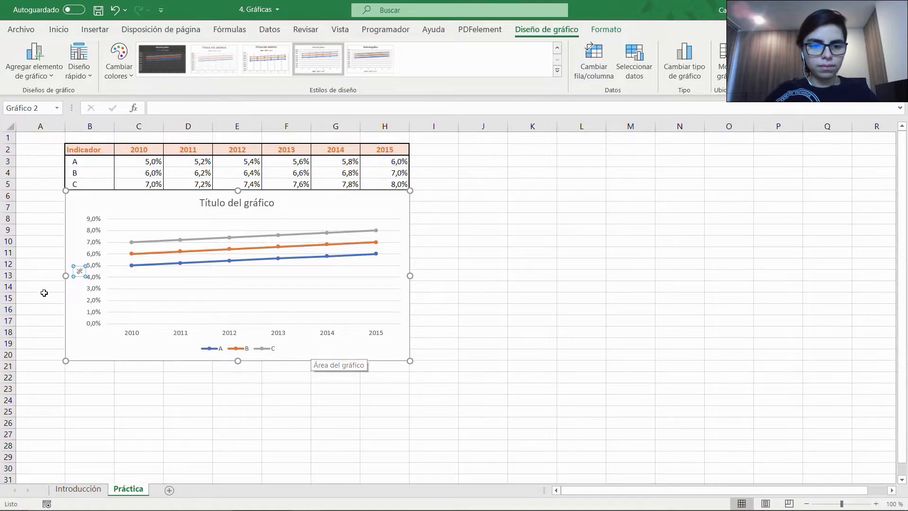
{"action": "left_click", "coordinate": [42, 239]}
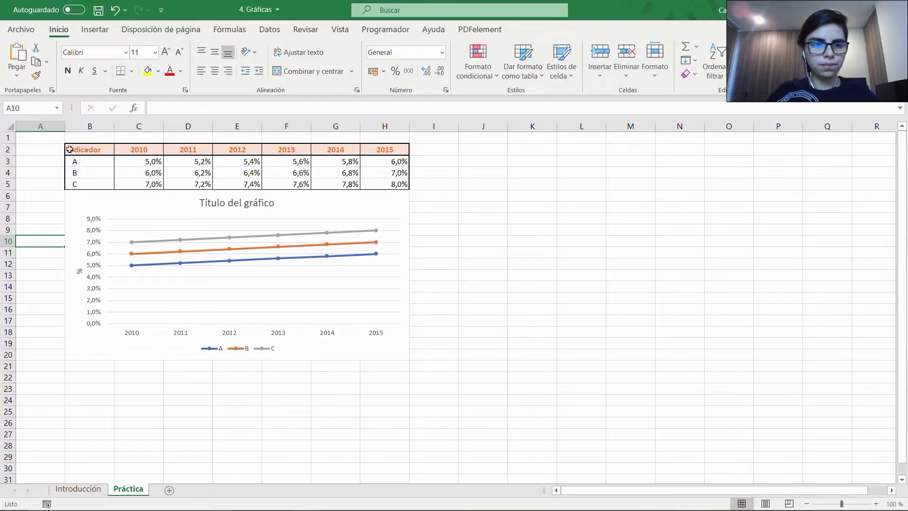
Add data labels above the points of all three series in the line chart
{"action": "left_click", "coordinate": [75, 339]}
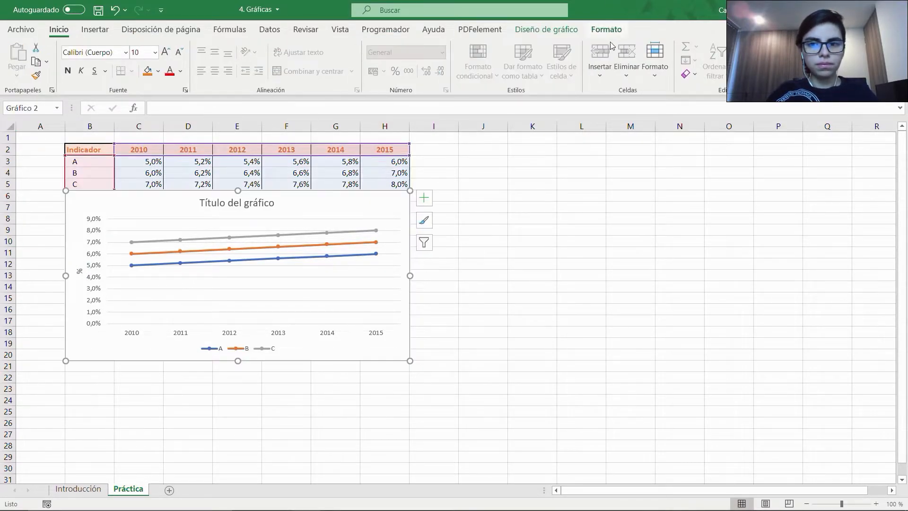
{"action": "left_click", "coordinate": [175, 289]}
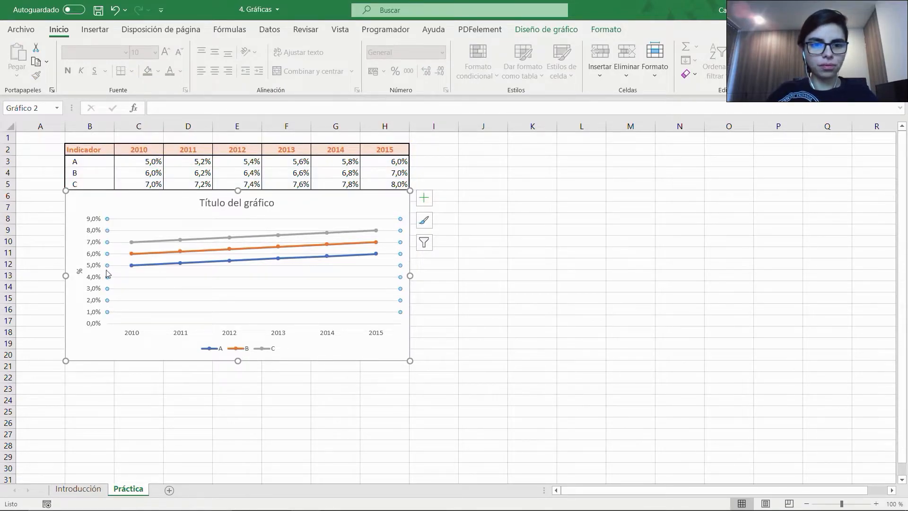
{"action": "left_click", "coordinate": [91, 245]}
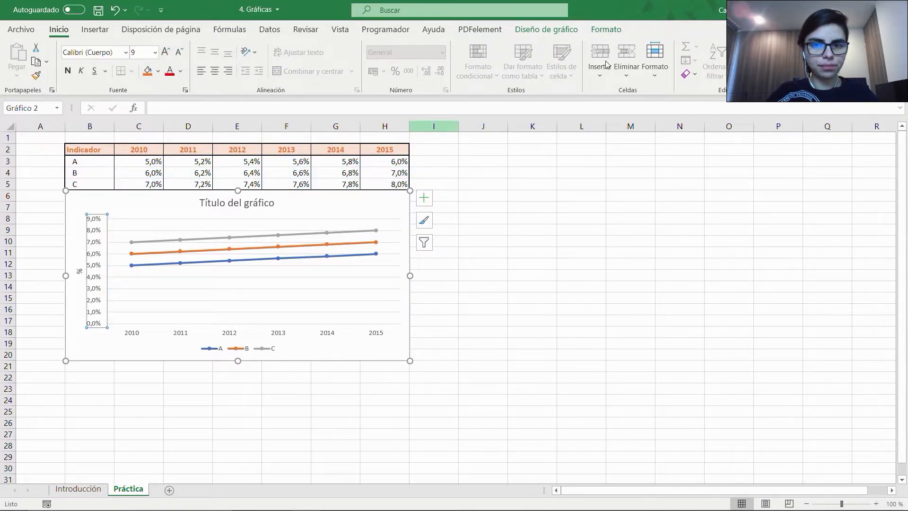
{"action": "left_click", "coordinate": [607, 30]}
{"action": "scroll", "coordinate": [616, 56], "scroll_direction": "up", "scroll_amount": 1}
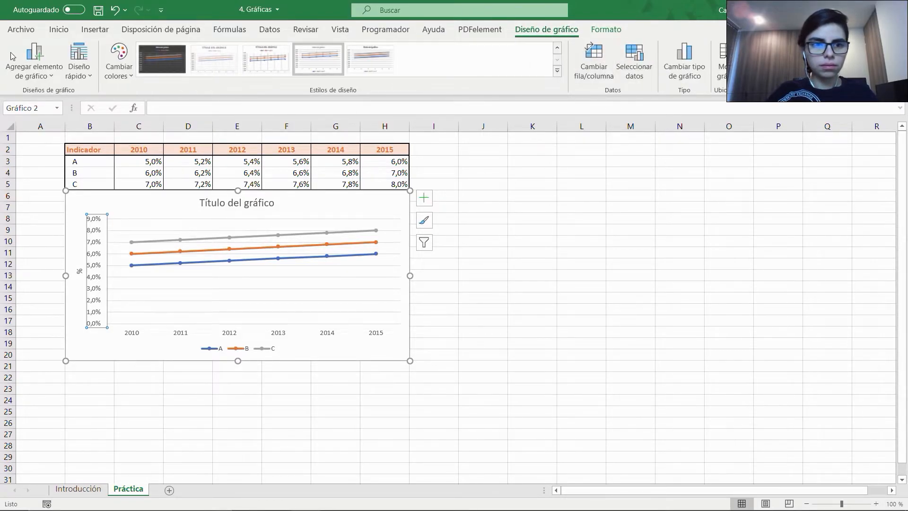
{"action": "left_click", "coordinate": [33, 59]}
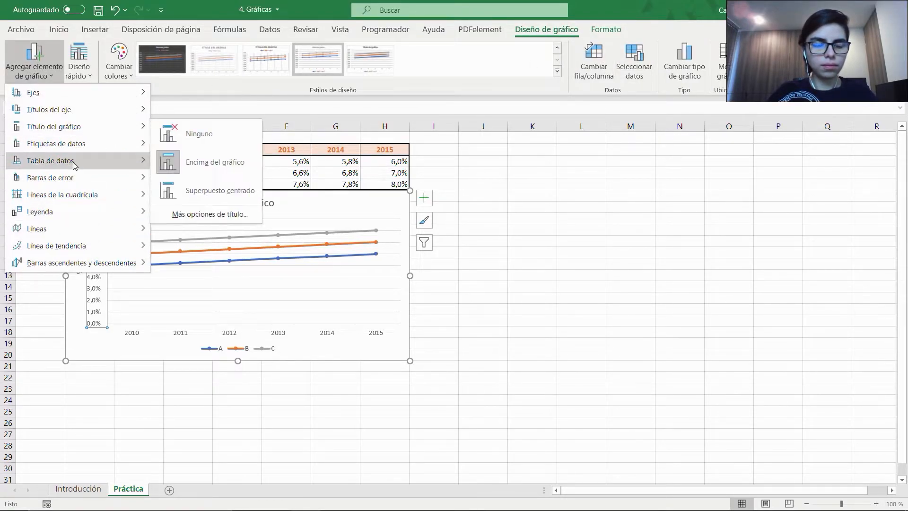
{"action": "mouse_move", "coordinate": [73, 161]}
{"action": "mouse_move", "coordinate": [74, 178]}
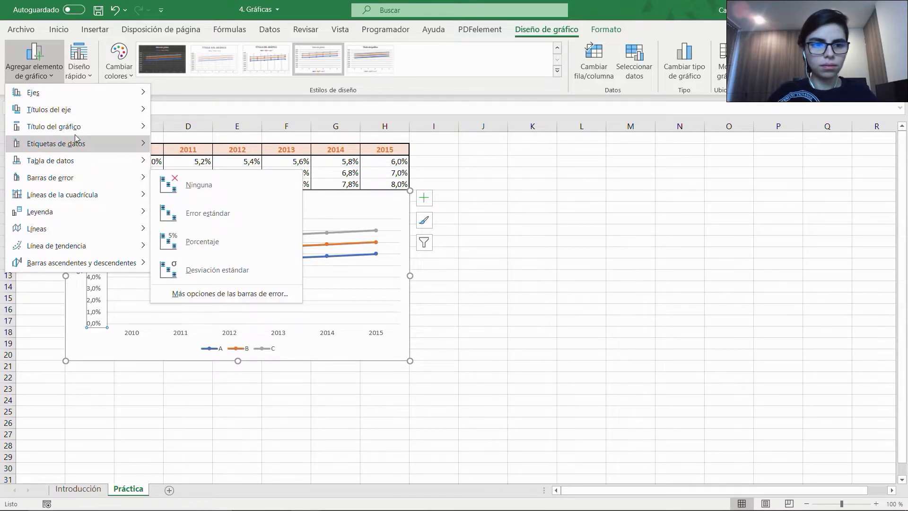
{"action": "mouse_move", "coordinate": [109, 144]}
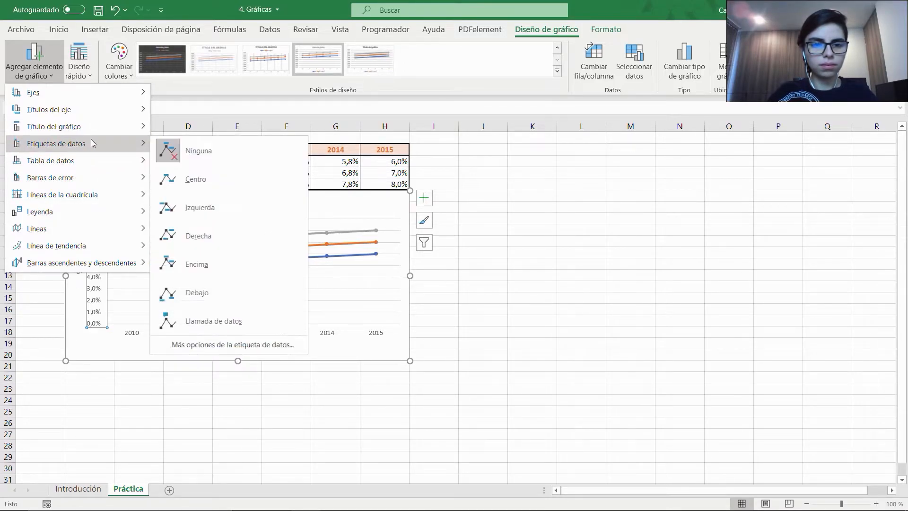
{"action": "left_click", "coordinate": [194, 263]}
{"action": "left_click", "coordinate": [184, 229]}
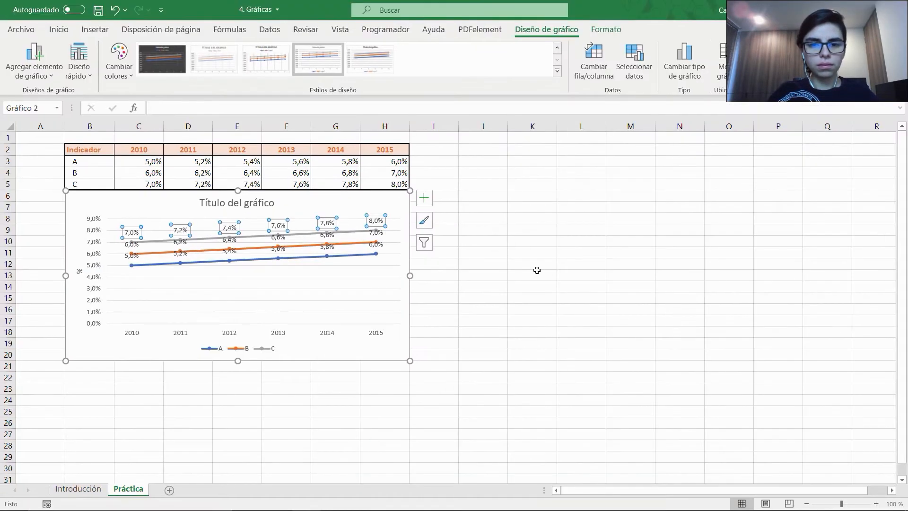
Open the label formatting options and look them over for a single label and for all of series C's data labels
{"action": "double_click", "coordinate": [329, 224]}
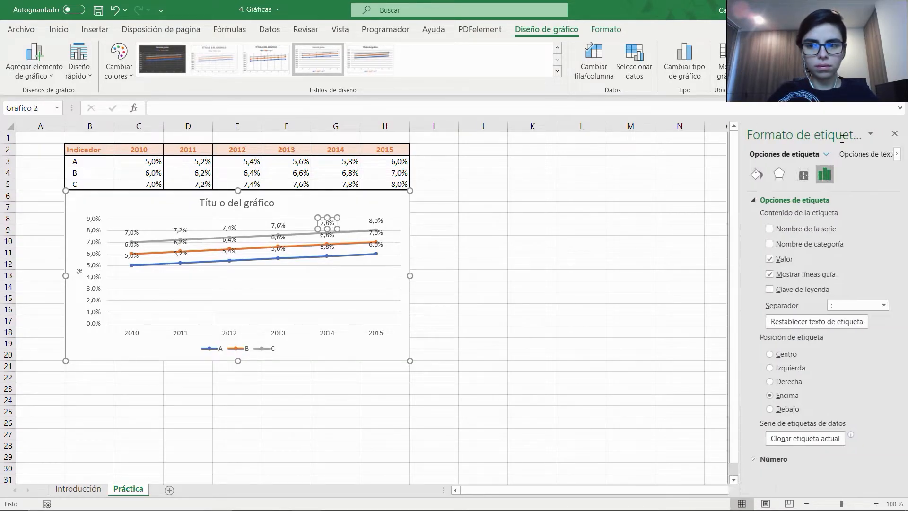
{"action": "key", "text": "Escape"}
{"action": "key", "text": "Escape"}
{"action": "left_click", "coordinate": [285, 230]}
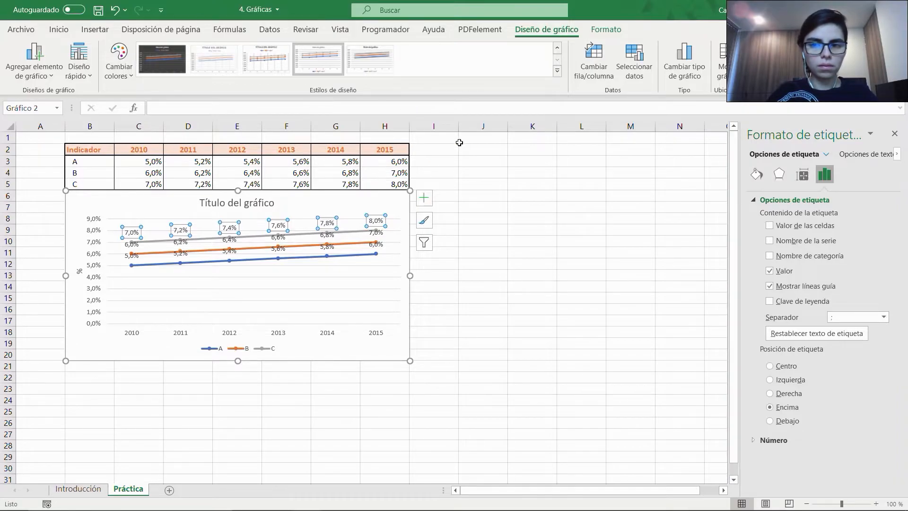
Delete the vertical axis, the horizontal gridlines and the "%" axis title from the chart
{"action": "left_click", "coordinate": [90, 227]}
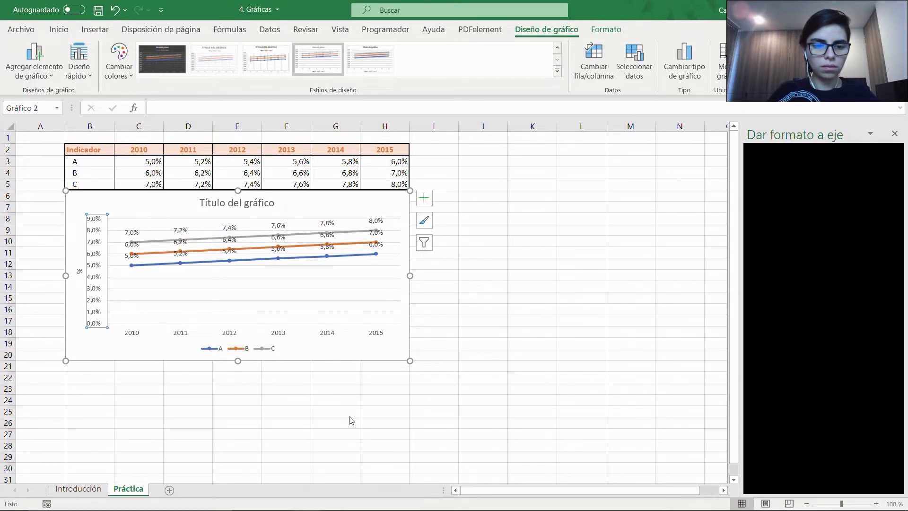
{"action": "key", "text": "Delete"}
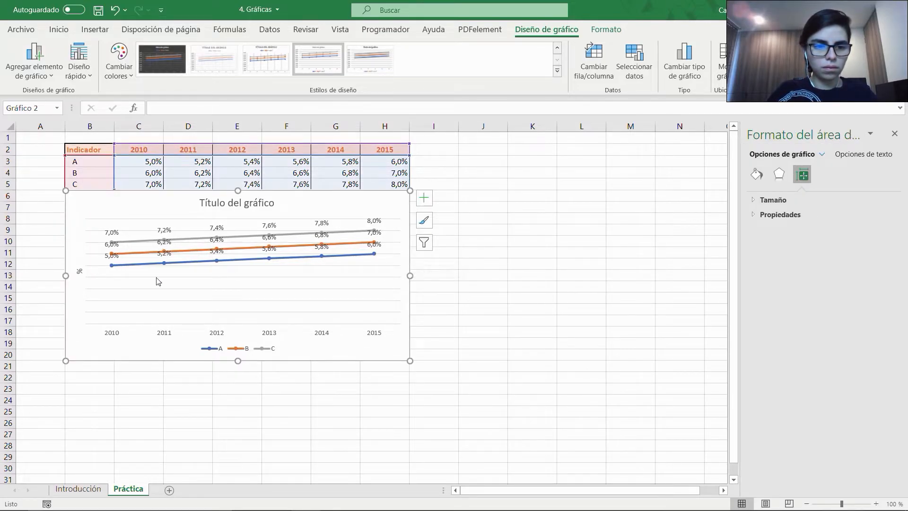
{"action": "left_click", "coordinate": [158, 278]}
{"action": "key", "text": "Delete"}
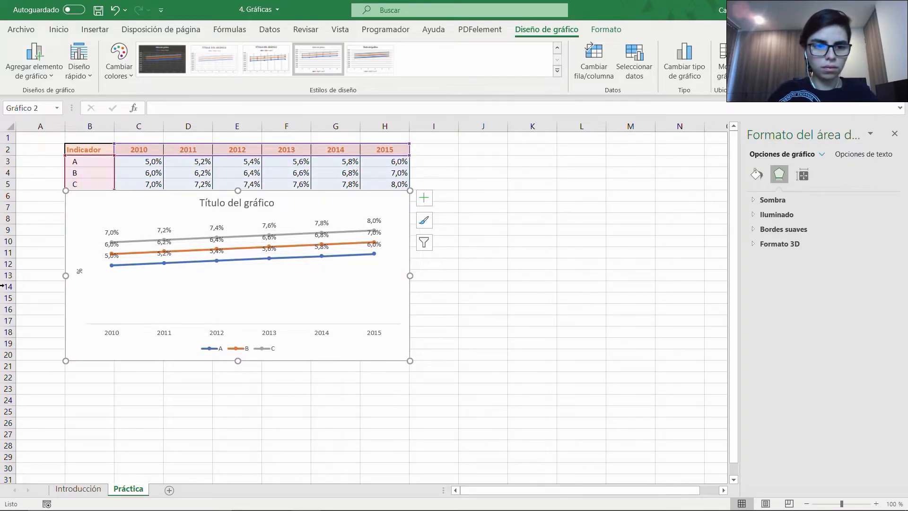
{"action": "left_click", "coordinate": [79, 271]}
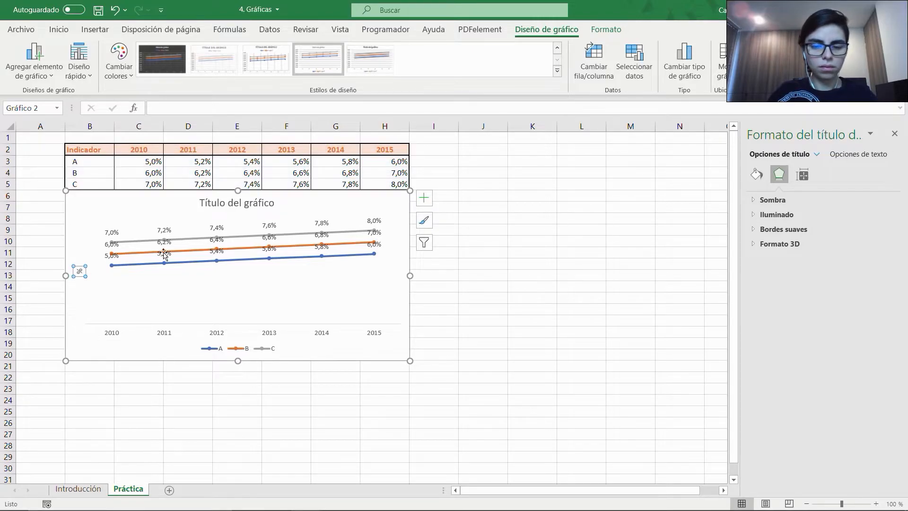
{"action": "key", "text": "Delete"}
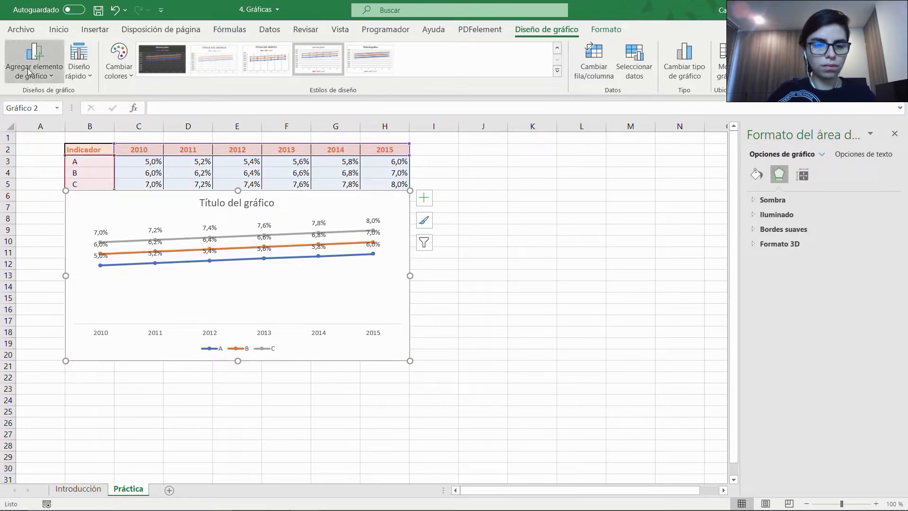
Add the primary vertical axis back to the chart and select it for formatting
{"action": "left_click", "coordinate": [30, 71]}
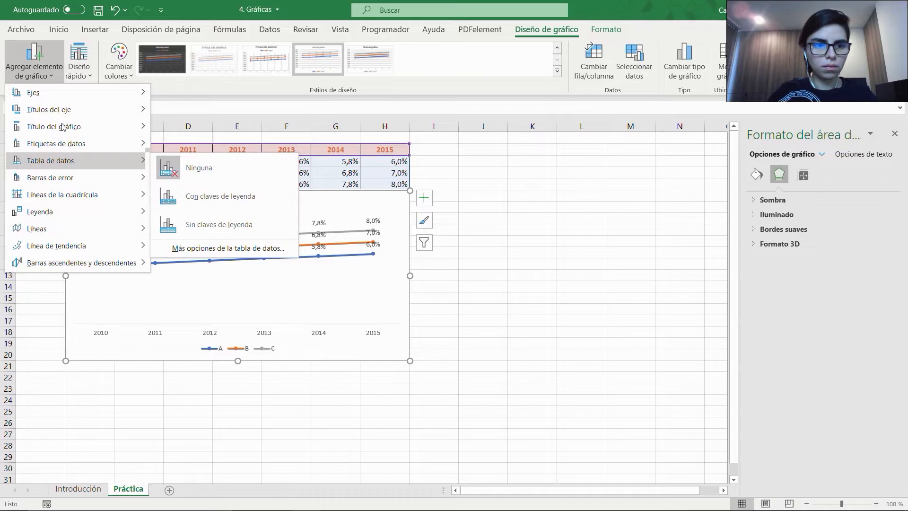
{"action": "mouse_move", "coordinate": [70, 98]}
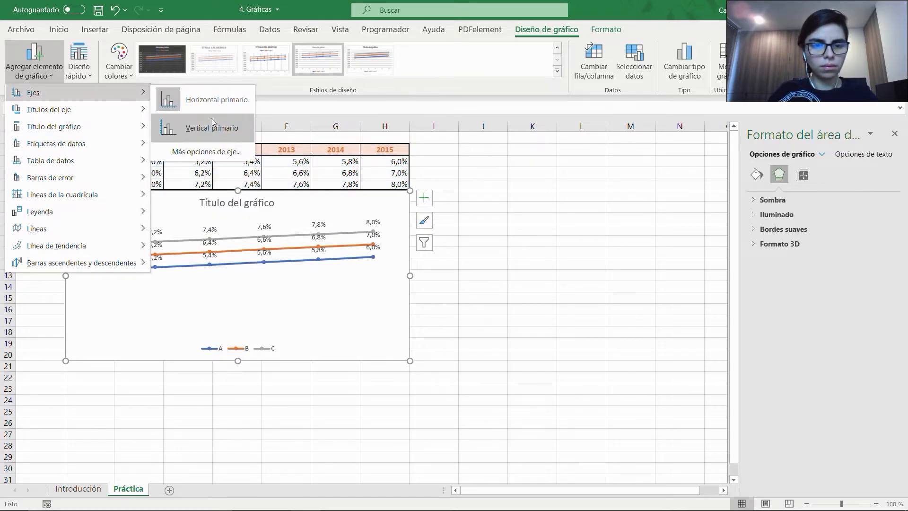
{"action": "left_click", "coordinate": [213, 124]}
{"action": "left_click", "coordinate": [82, 223]}
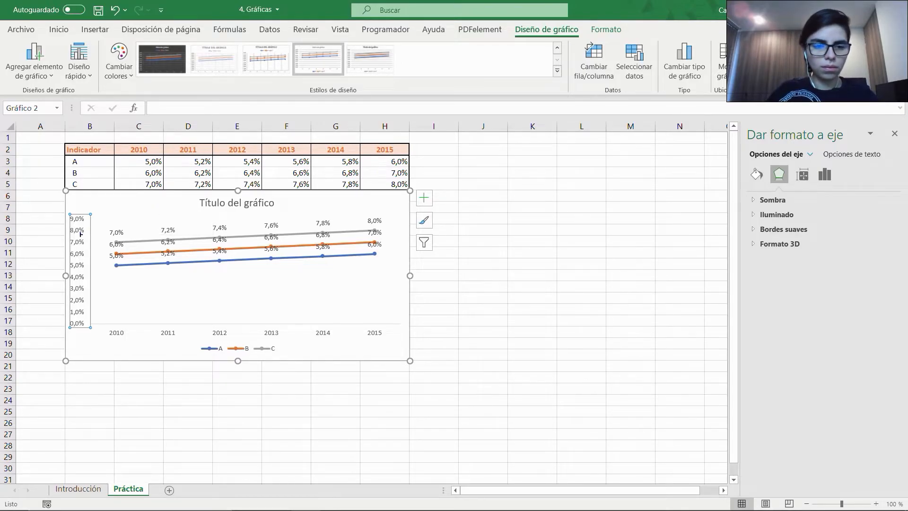
Set the minimum bound of the vertical axis to 0,04 in its axis options
{"action": "left_click_drag", "start_coordinate": [101, 265], "coordinate": [387, 316]}
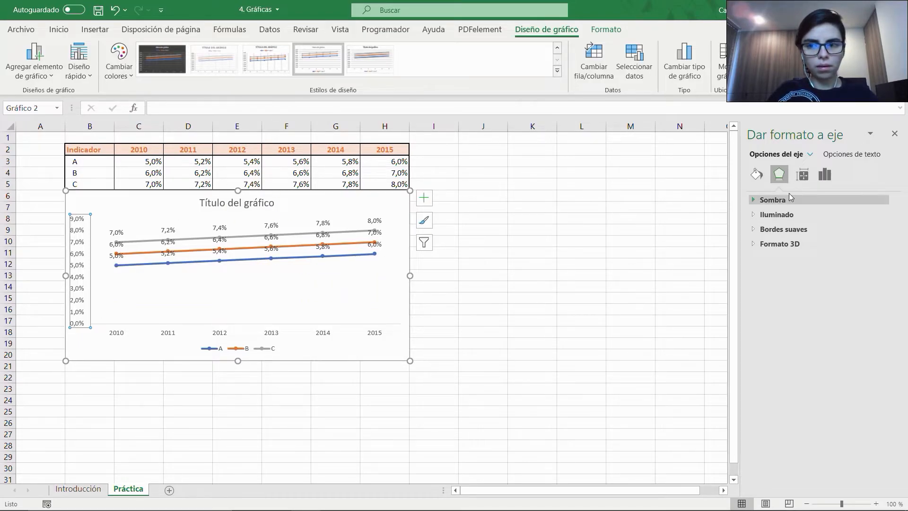
{"action": "left_click", "coordinate": [803, 175]}
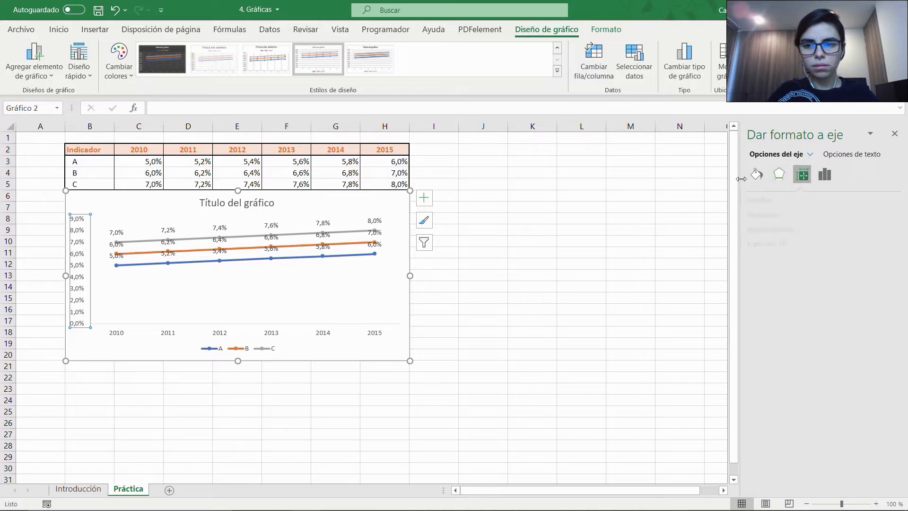
{"action": "left_click", "coordinate": [825, 175]}
{"action": "left_click", "coordinate": [805, 199]}
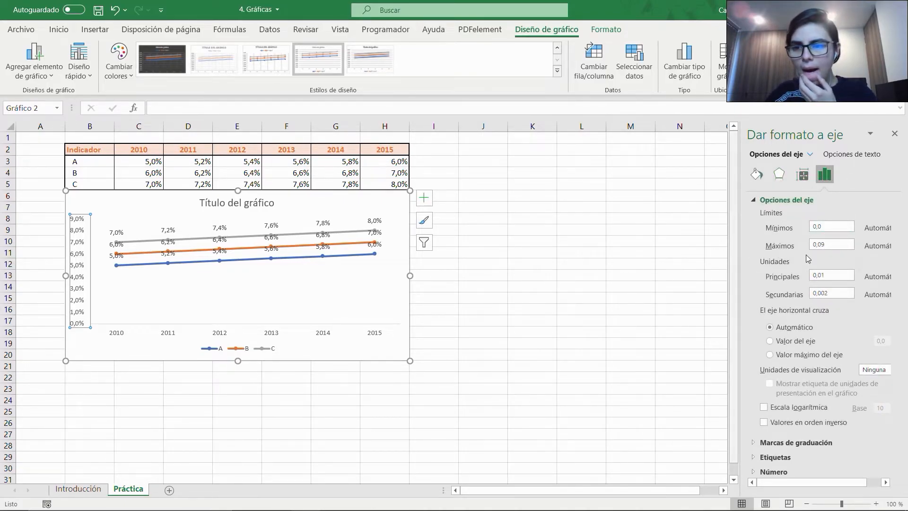
{"action": "left_click", "coordinate": [854, 228]}
{"action": "type", "text": "3"}
{"action": "key", "text": "BackSpace"}
{"action": "type", "text": "4"}
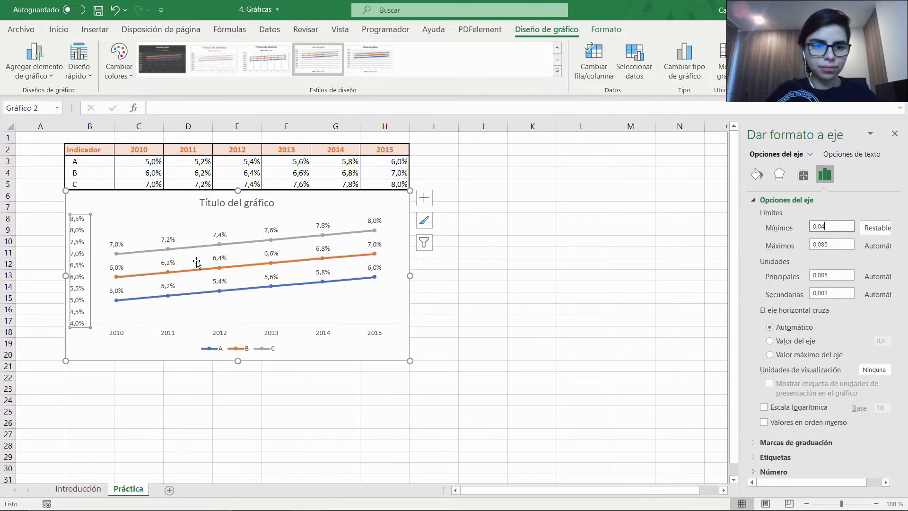
Remove the rescaled vertical axis from the chart, keeping the data labels
{"action": "left_click", "coordinate": [31, 234]}
{"action": "left_click", "coordinate": [76, 237]}
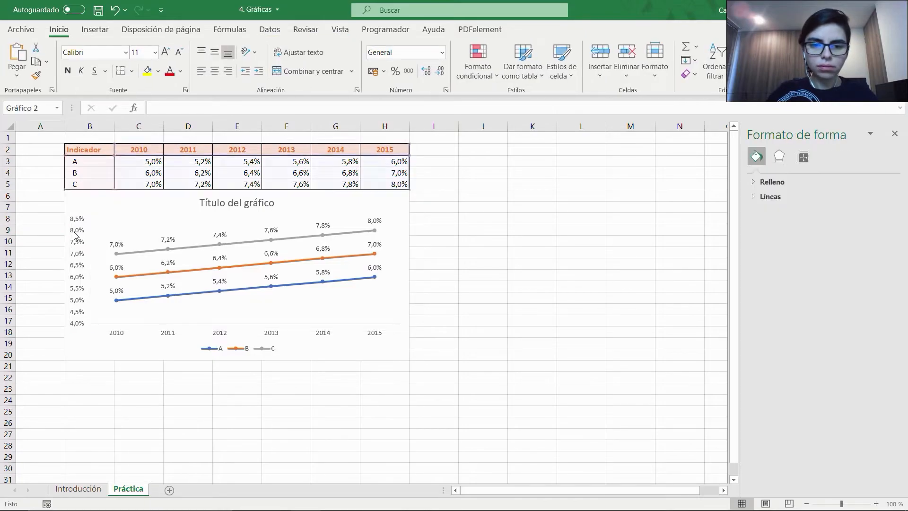
{"action": "key", "text": "Delete"}
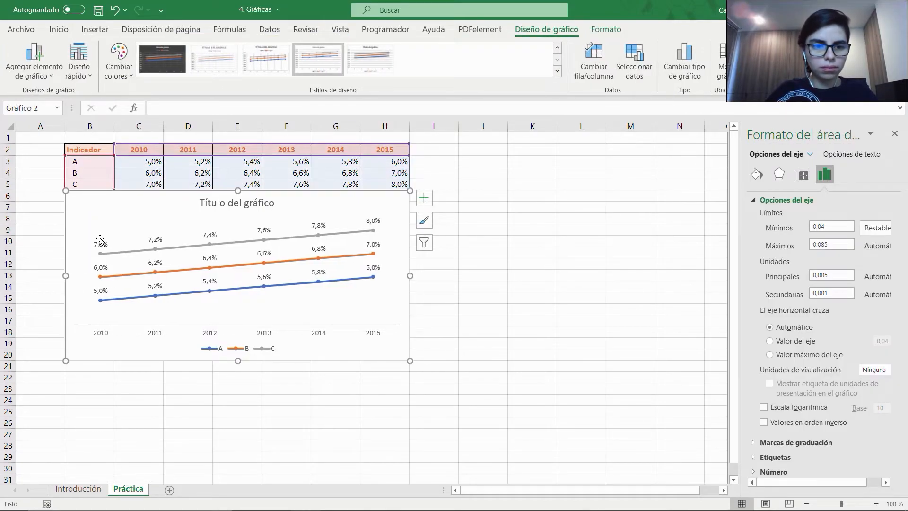
Make the year labels of the horizontal axis bold and move the legend to the right side of the chart
{"action": "left_click", "coordinate": [102, 243]}
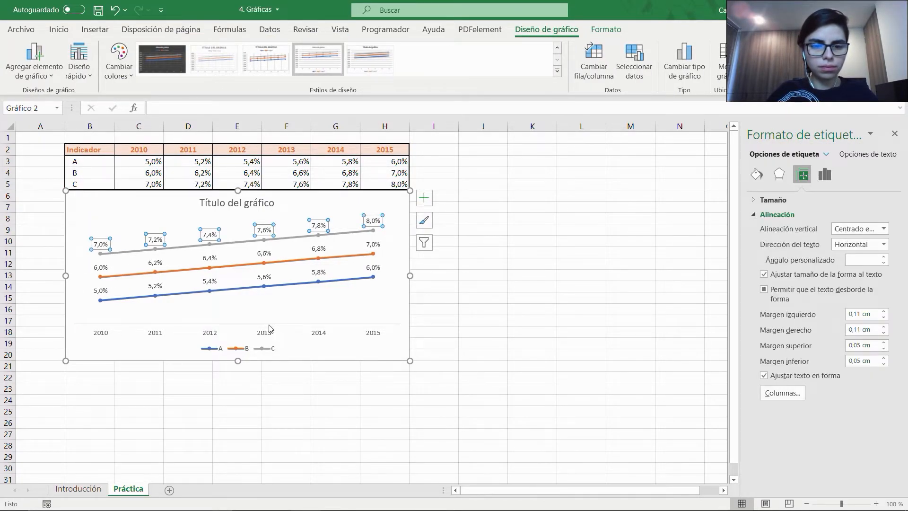
{"action": "left_click", "coordinate": [214, 335]}
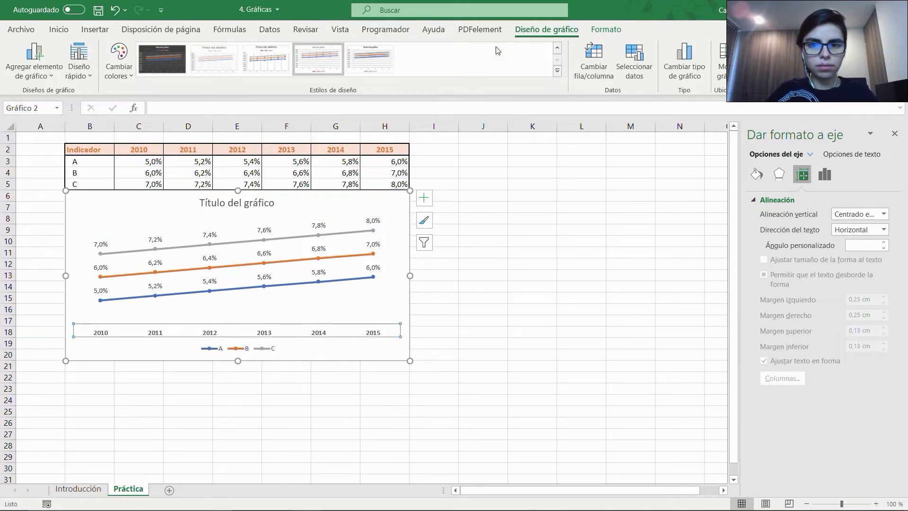
{"action": "left_click", "coordinate": [36, 67]}
{"action": "mouse_move", "coordinate": [100, 163]}
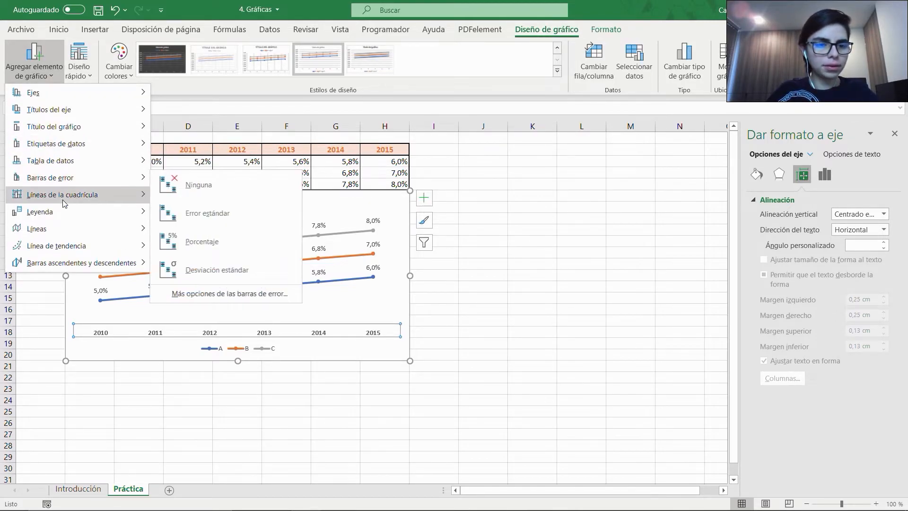
{"action": "mouse_move", "coordinate": [120, 211]}
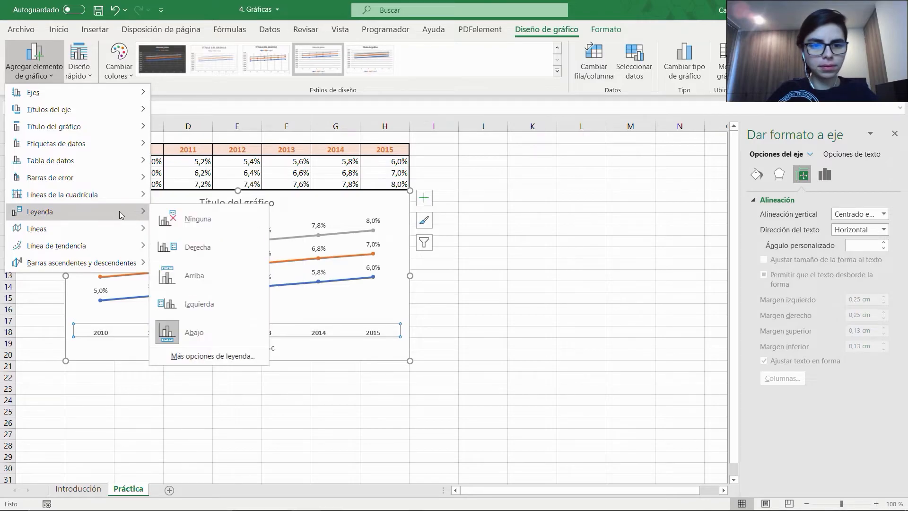
{"action": "left_click", "coordinate": [182, 252]}
Delete the chart title and deselect the chart
{"action": "left_click", "coordinate": [250, 209]}
{"action": "key", "text": "Escape"}
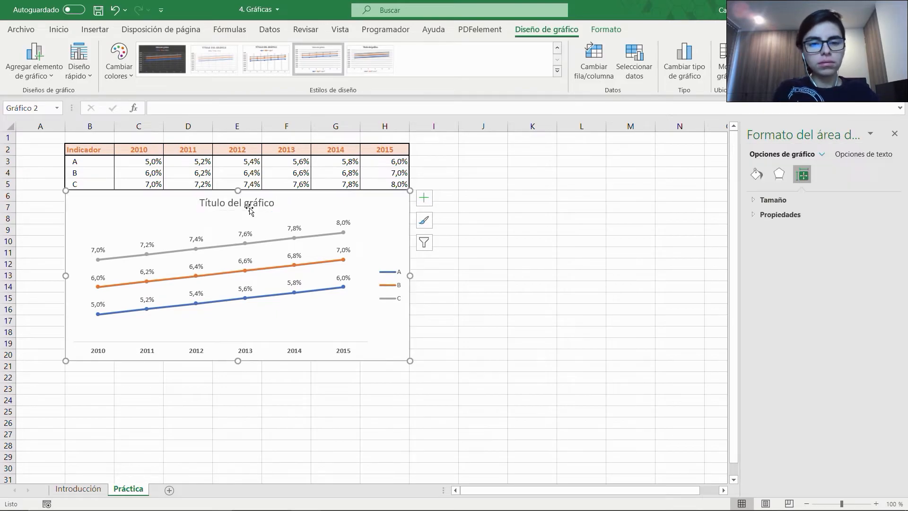
{"action": "key", "text": "Delete"}
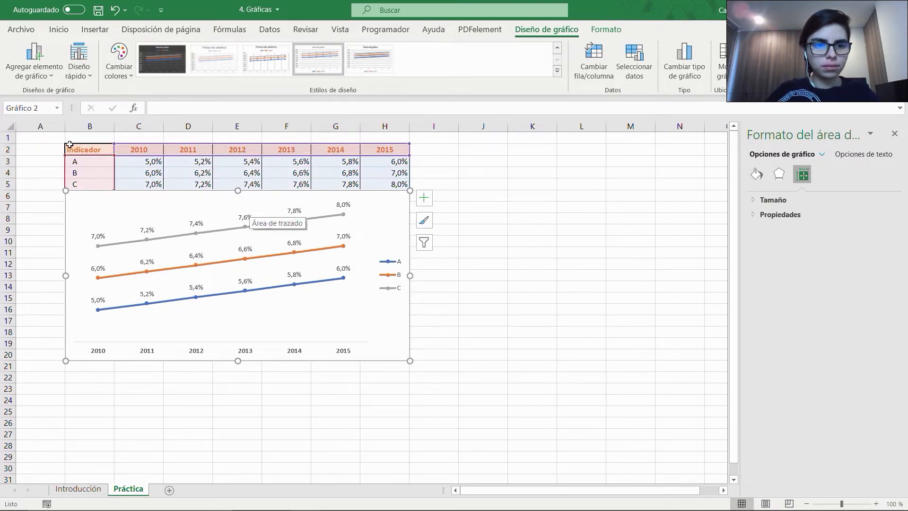
{"action": "key", "text": "Escape"}
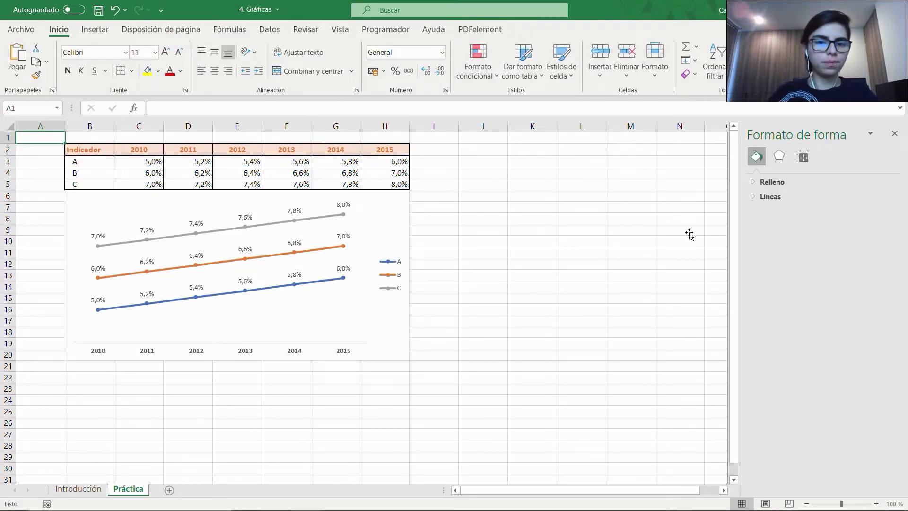
Change the line chart of indicators A, B and C to a clustered column chart with the years as categories
{"action": "left_click", "coordinate": [377, 209]}
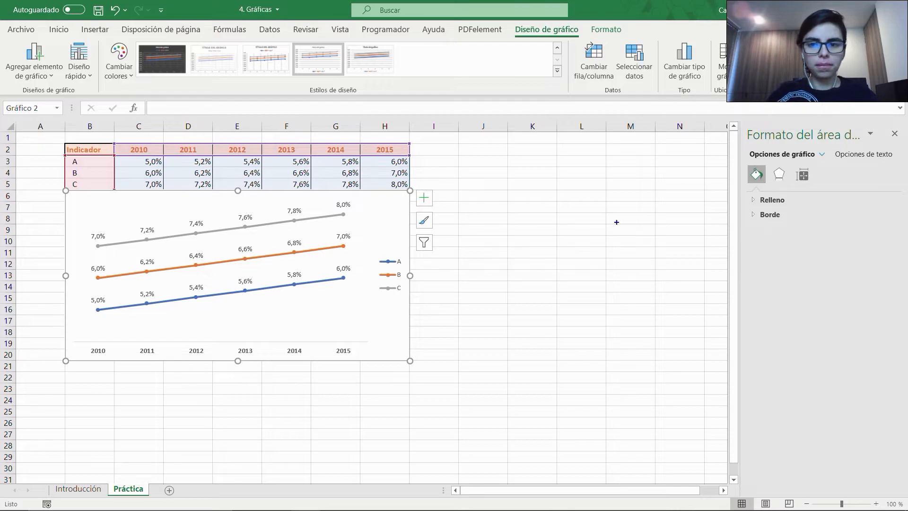
{"action": "left_click_drag", "start_coordinate": [558, 218], "coordinate": [687, 90]}
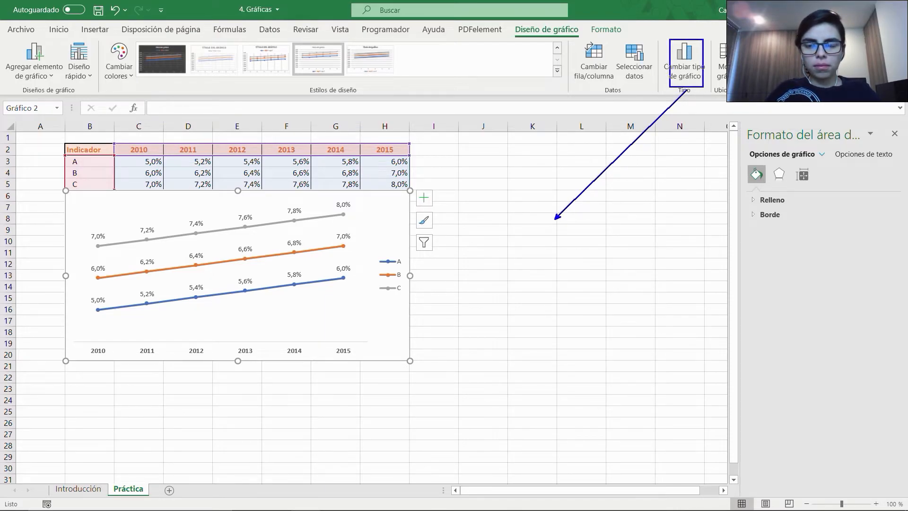
{"action": "left_click", "coordinate": [688, 76]}
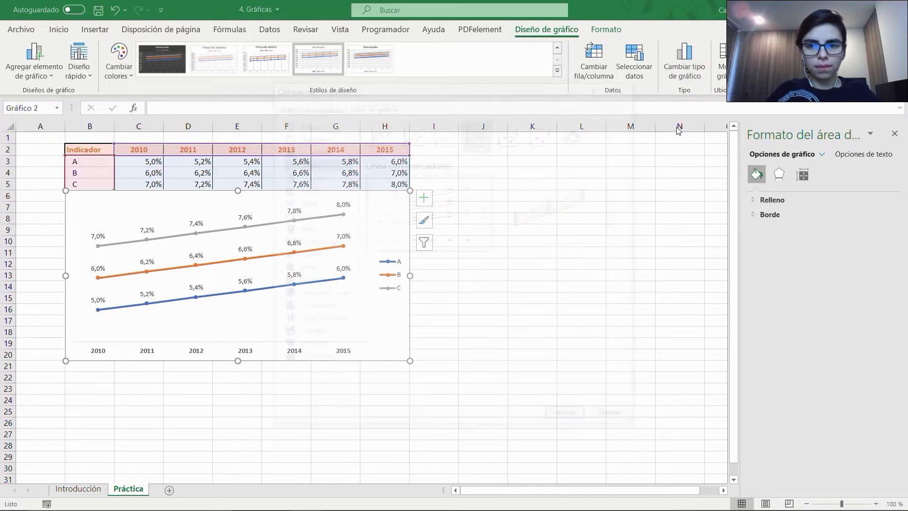
{"action": "left_click_drag", "start_coordinate": [464, 92], "coordinate": [572, 130]}
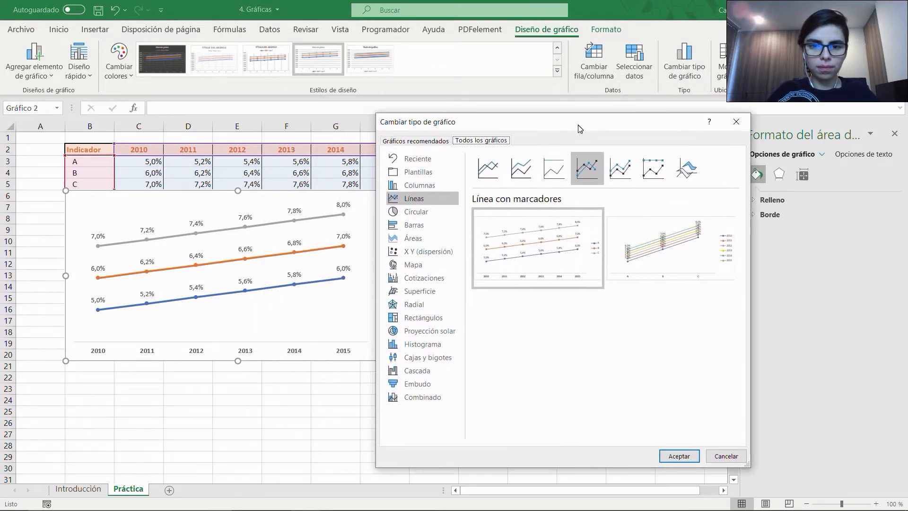
{"action": "left_click_drag", "start_coordinate": [507, 126], "coordinate": [555, 125]}
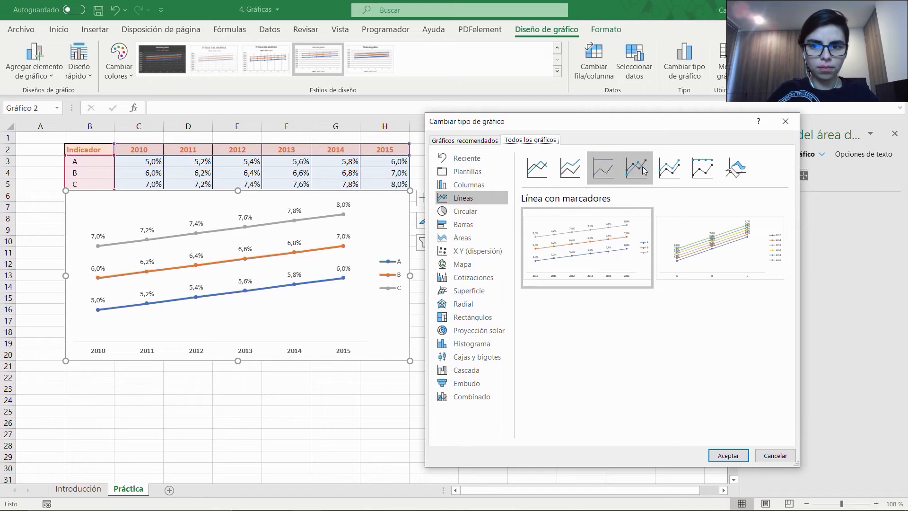
{"action": "left_click", "coordinate": [468, 185]}
{"action": "mouse_move", "coordinate": [630, 223]}
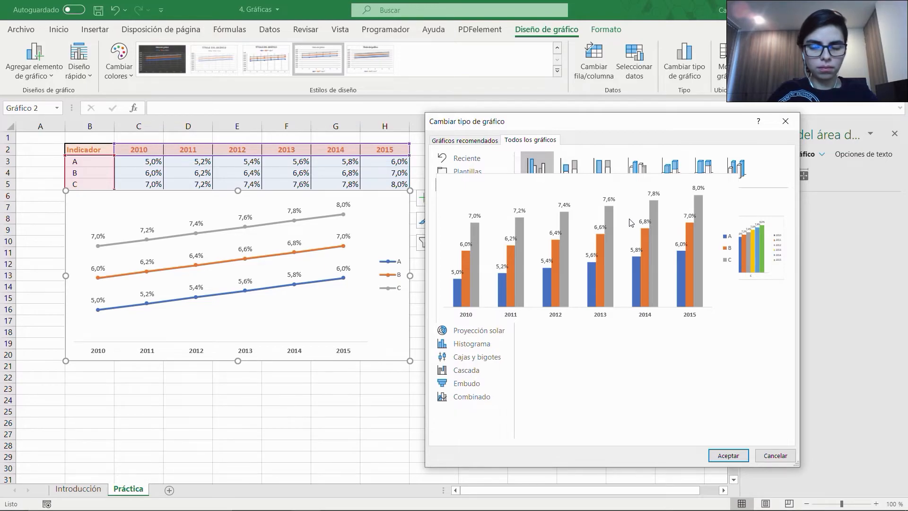
{"action": "left_click", "coordinate": [724, 458]}
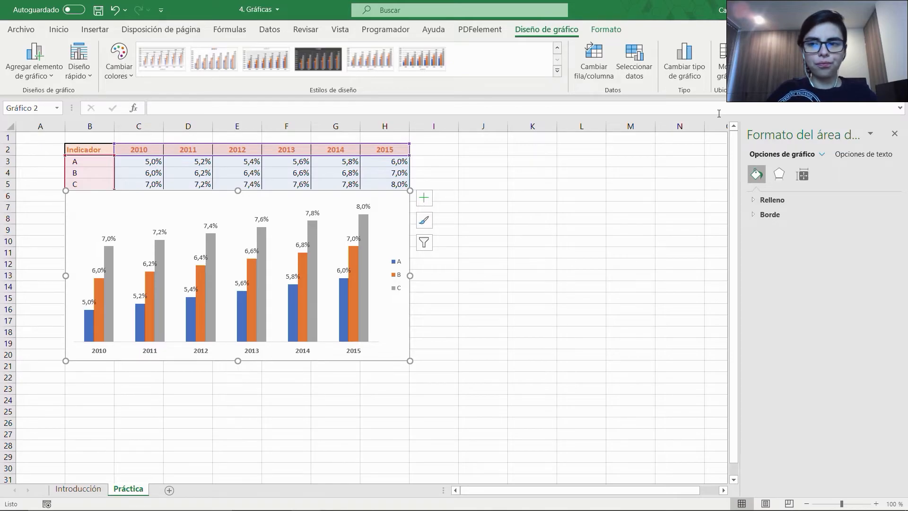
Close the chart formatting pane, deselect the chart and go to the Introducción sheet
{"action": "left_click", "coordinate": [895, 133]}
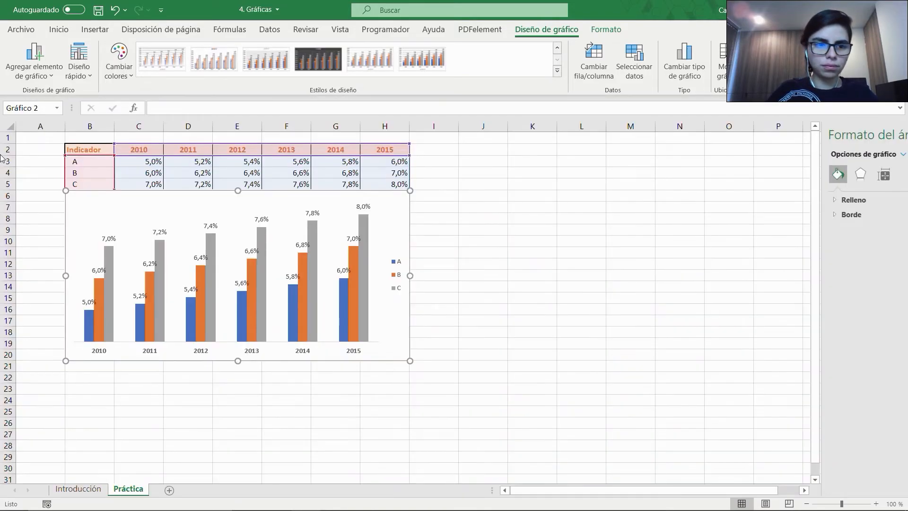
{"action": "left_click", "coordinate": [44, 138]}
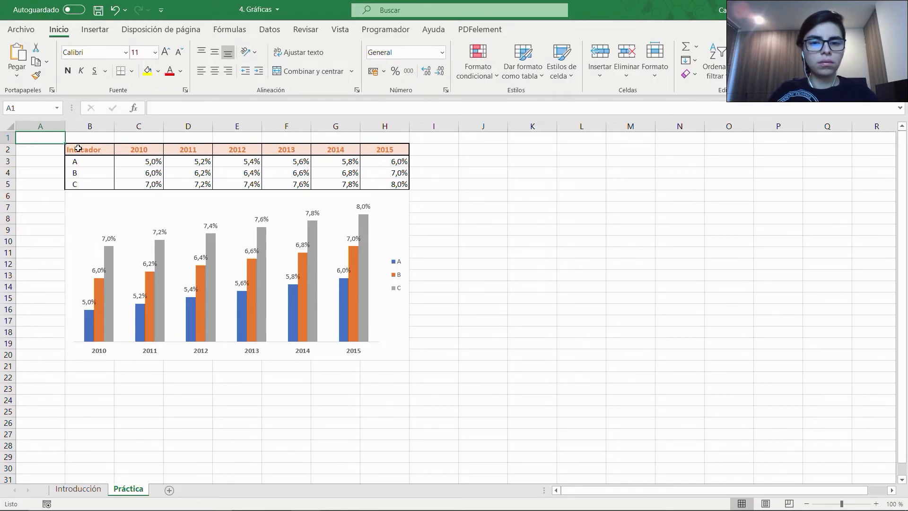
{"action": "key", "text": "ctrl+Page_Up"}
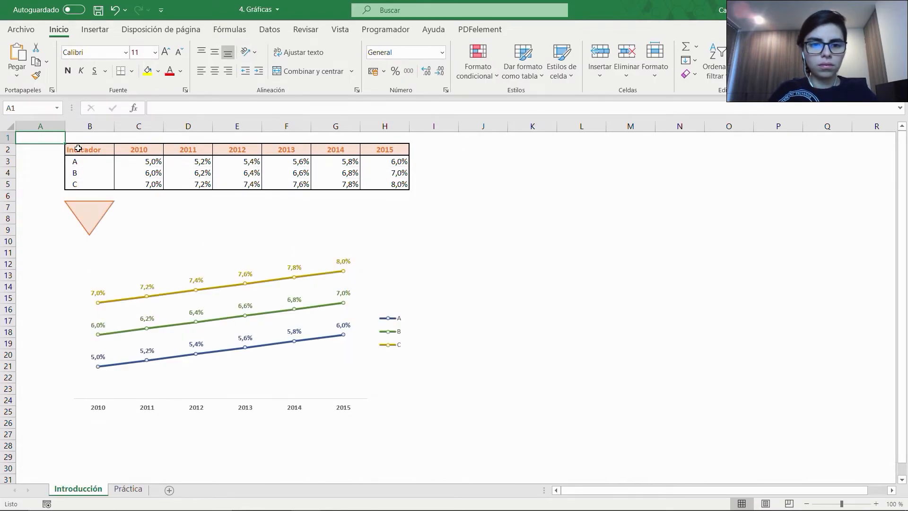